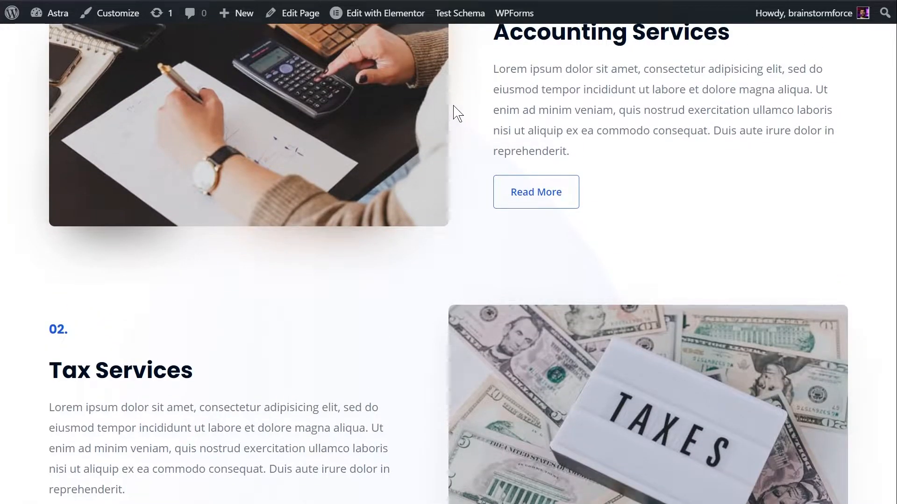
pyautogui.scroll(10, 457, 116)
pyautogui.scroll(5, 457, 111)
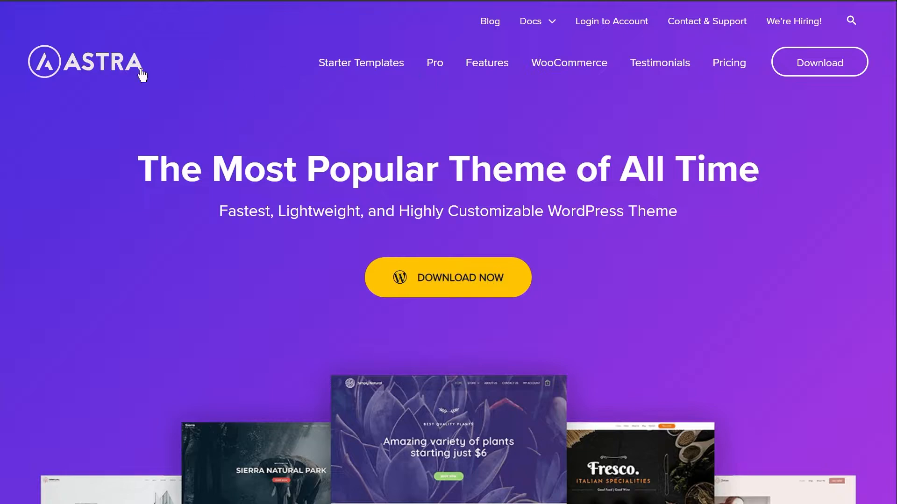
# Browse the starter templates gallery on the Astra website and dismiss the promotional banner
pyautogui.click(346, 68)
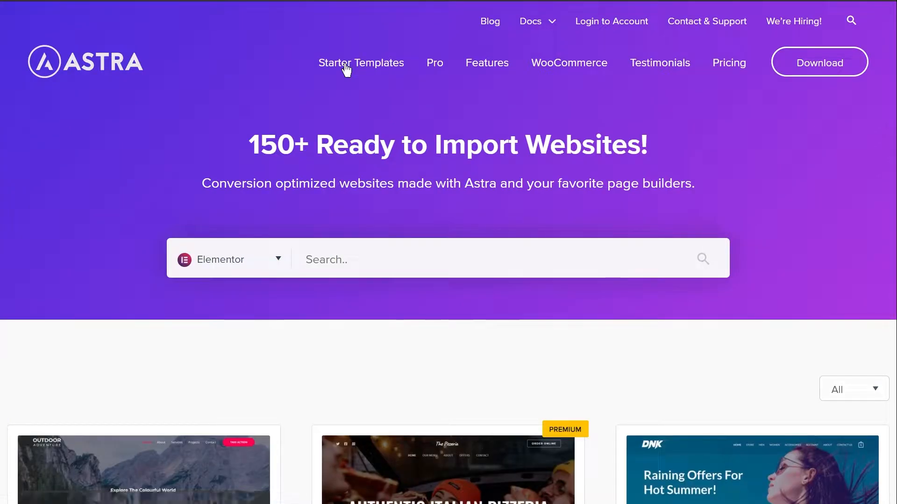
pyautogui.scroll(-10, 321, 164)
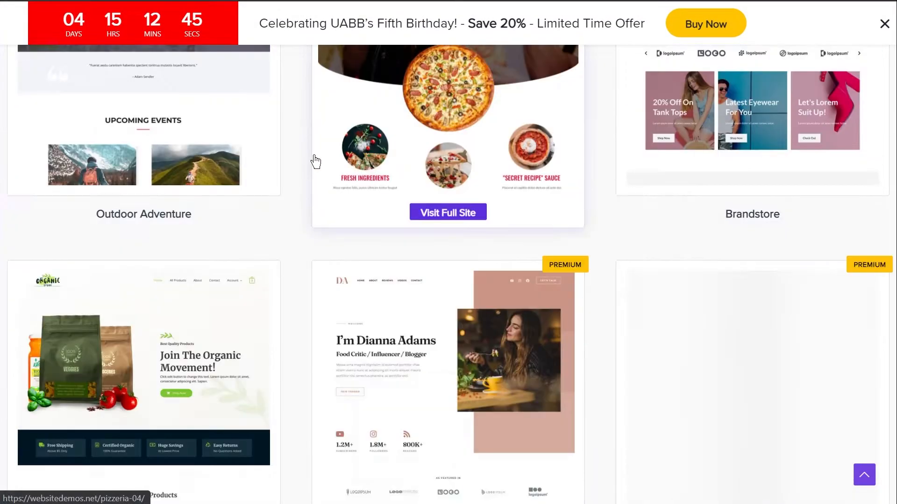
pyautogui.click(884, 24)
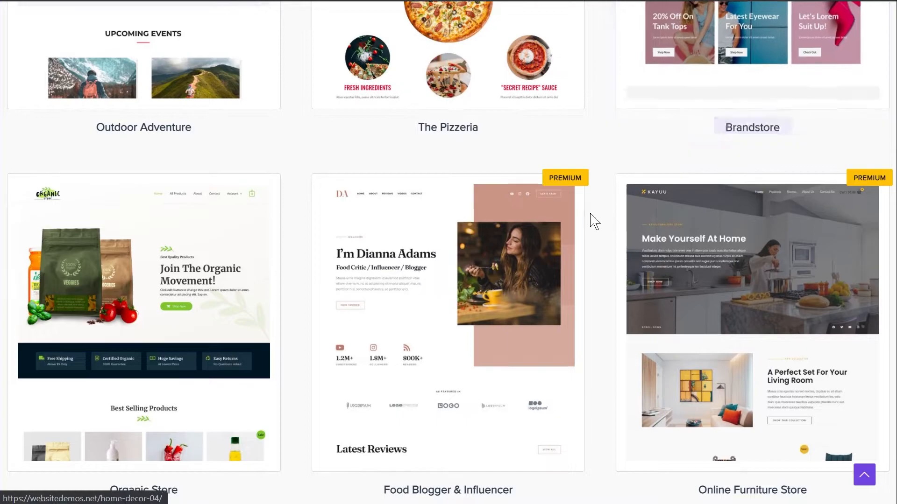
pyautogui.scroll(-3, 605, 194)
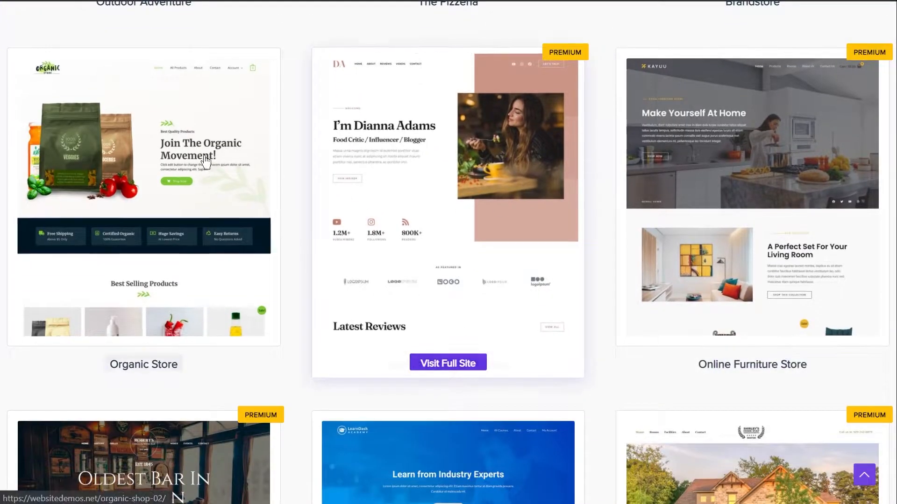
# Open the Organic Store template's demo site and look through its home page
pyautogui.click(184, 160)
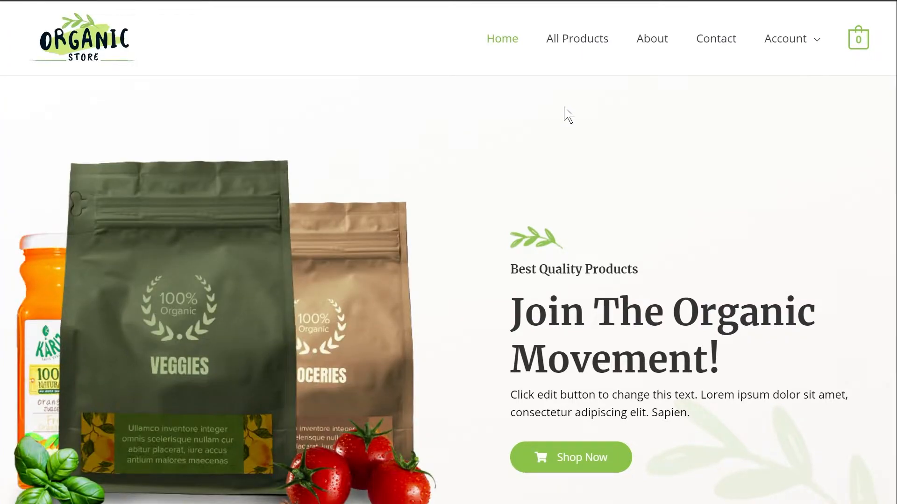
pyautogui.scroll(-10, 568, 114)
pyautogui.scroll(10, 570, 123)
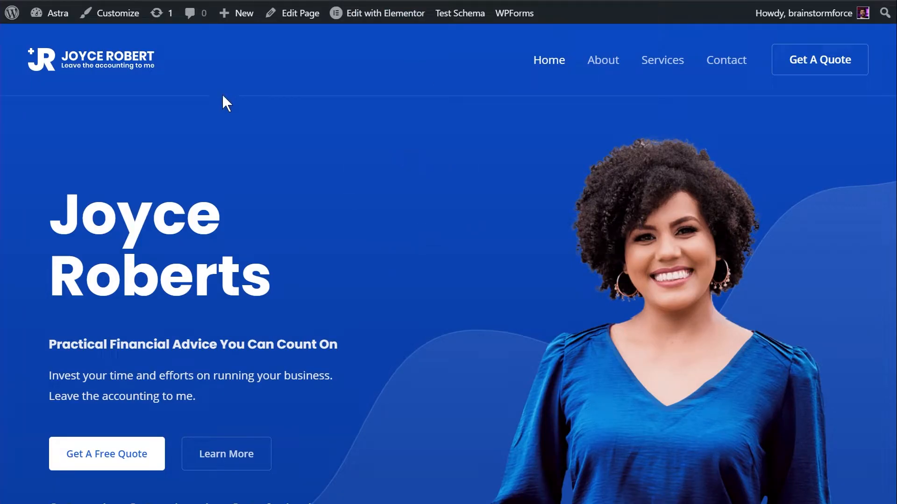
# Return to the accounting website's home page and open its Services page
pyautogui.scroll(-3, 436, 136)
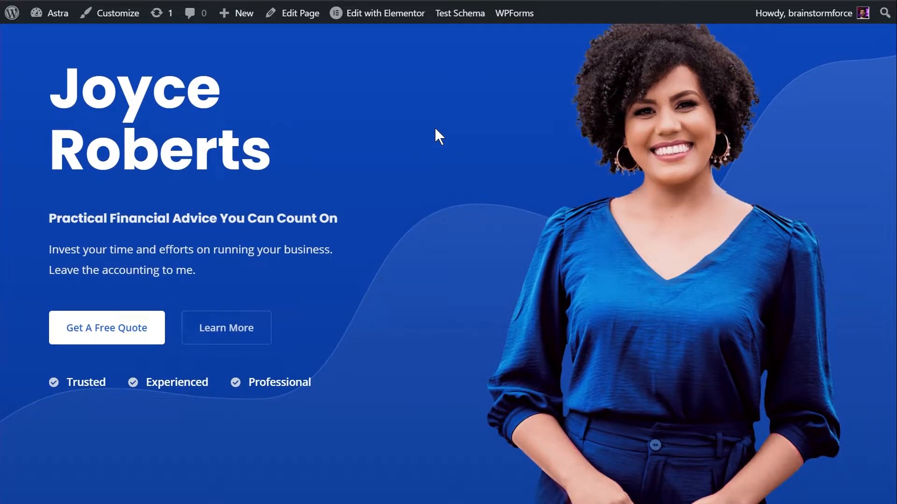
pyautogui.scroll(3, 449, 136)
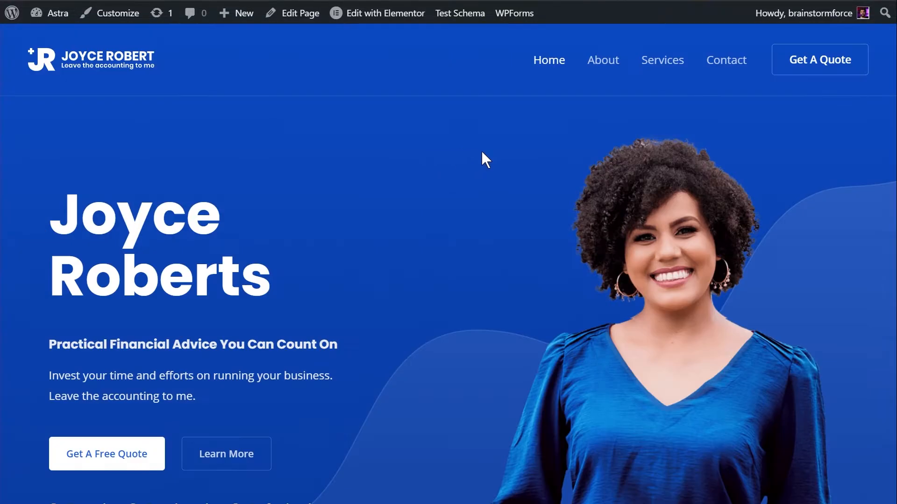
pyautogui.click(658, 74)
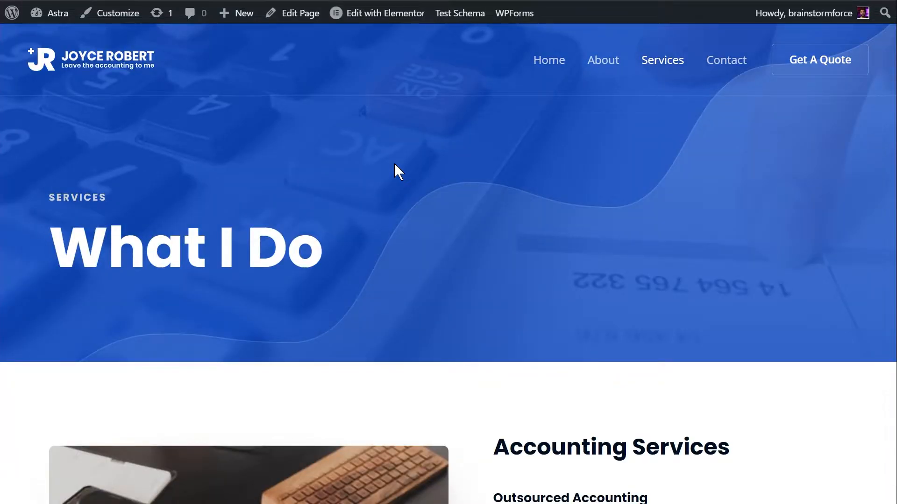
# Examine the Services page sections, from Accounting, Tax Services and Financial Advisory to the quote request
pyautogui.scroll(-10, 507, 182)
pyautogui.scroll(10, 484, 172)
pyautogui.scroll(-5, 466, 154)
pyautogui.scroll(5, 466, 154)
pyautogui.scroll(-5, 656, 106)
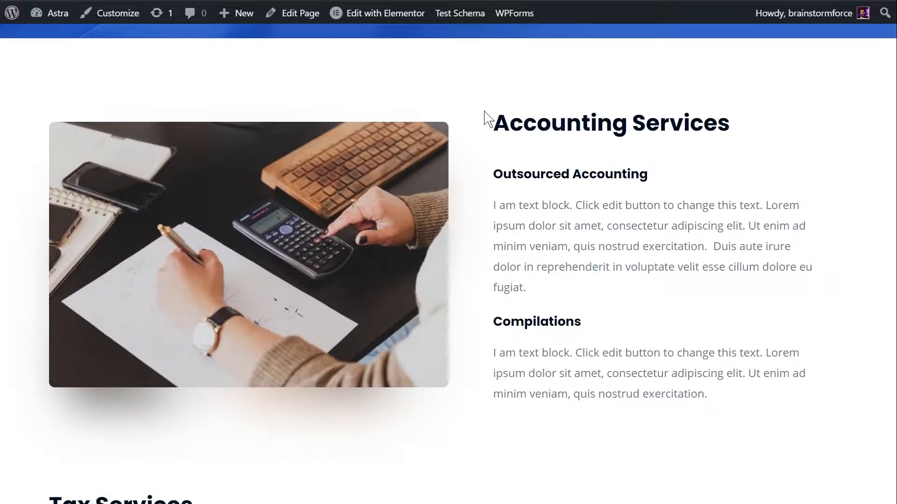
pyautogui.scroll(-3, 523, 149)
pyautogui.scroll(-10, 524, 196)
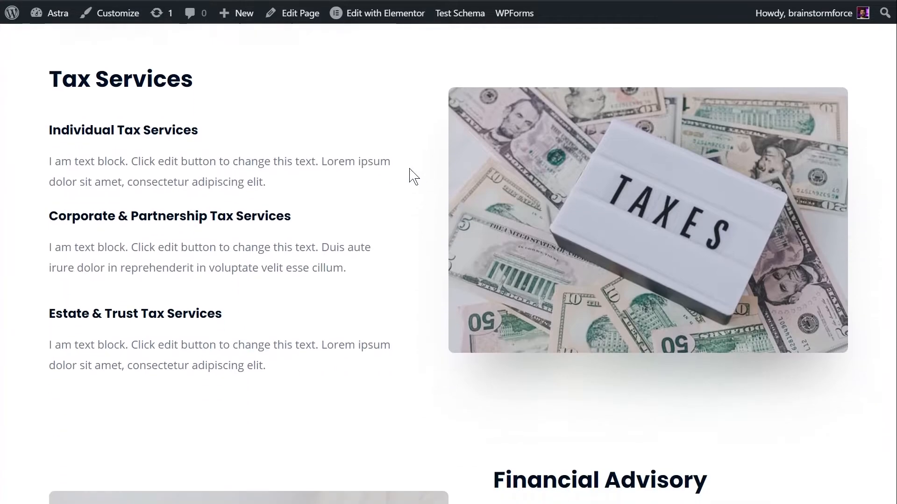
pyautogui.scroll(-7, 441, 156)
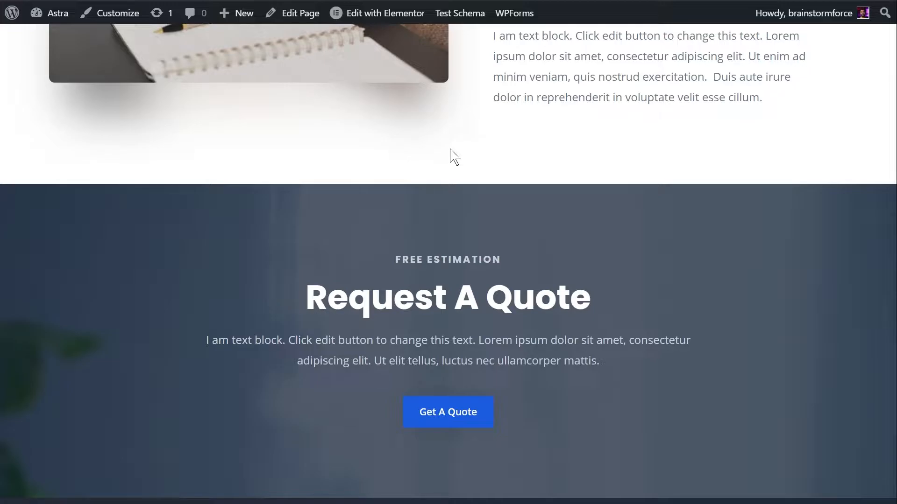
pyautogui.scroll(15, 454, 157)
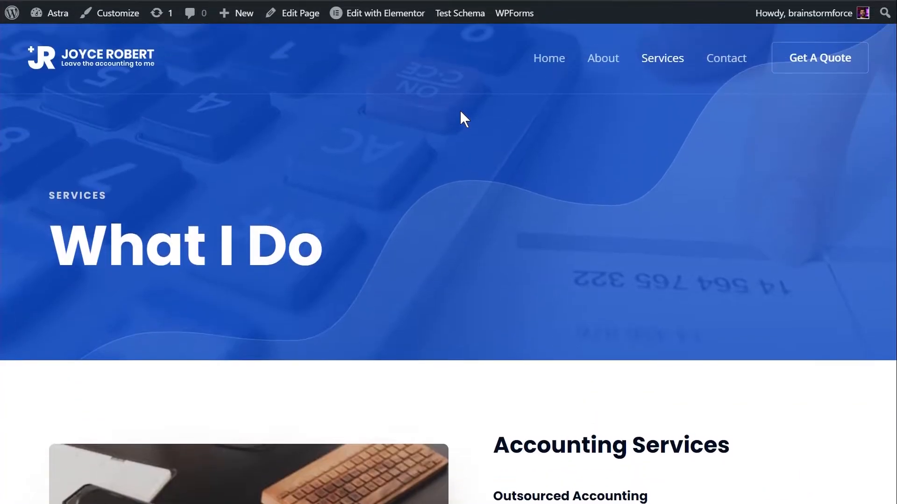
pyautogui.scroll(-15, 461, 114)
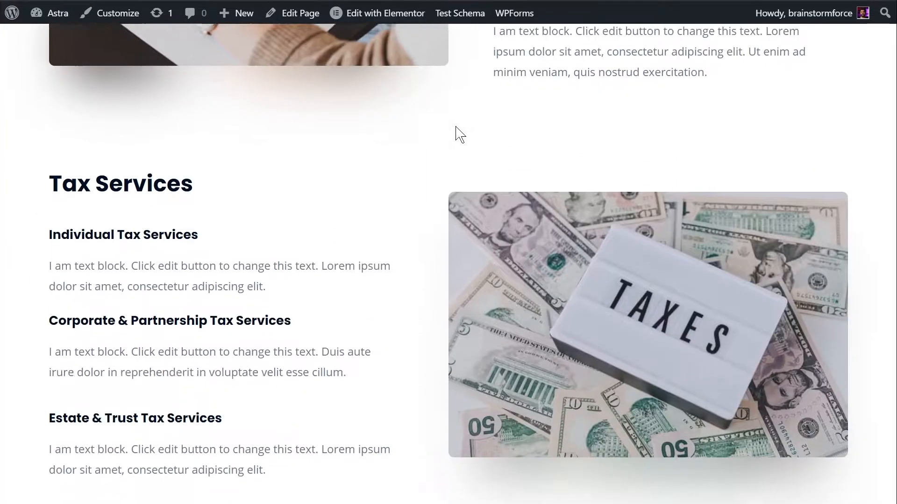
pyautogui.scroll(-6, 460, 135)
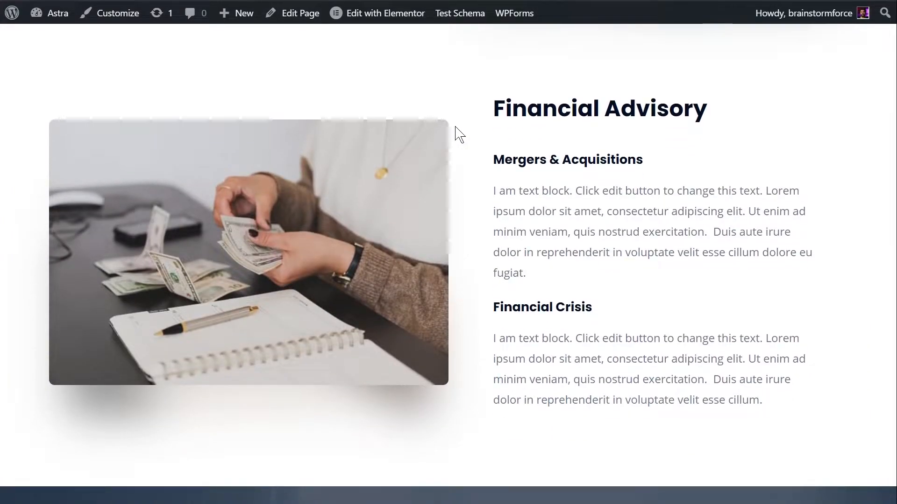
# Open the Services page in the Elementor editor and look over its layout down to the empty widget area above the footer
pyautogui.click(381, 13)
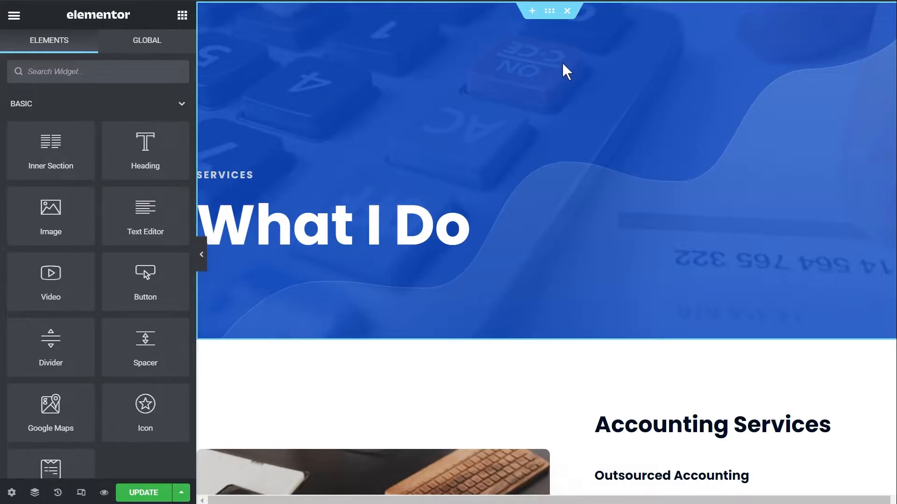
pyautogui.scroll(-15, 562, 64)
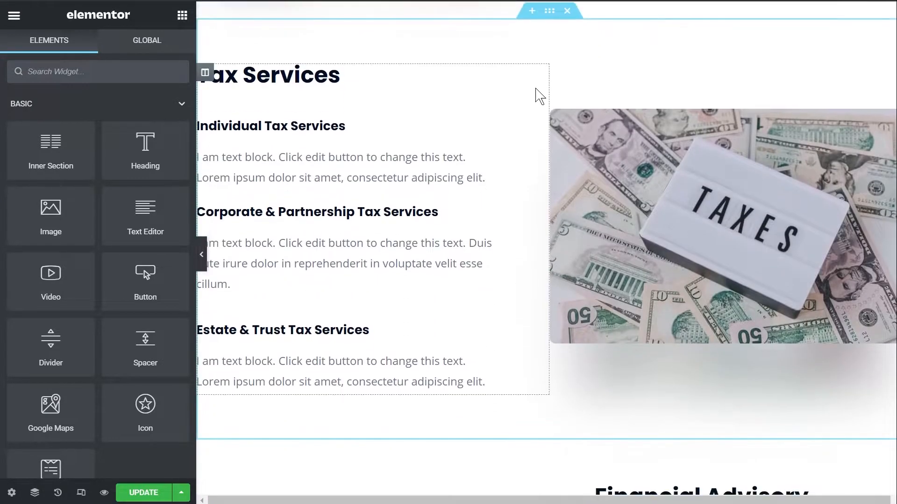
pyautogui.scroll(-15, 547, 96)
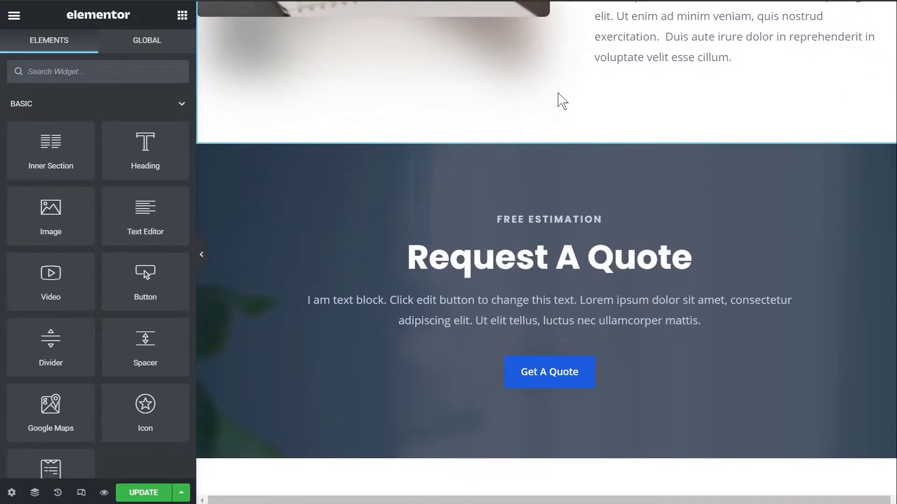
pyautogui.scroll(-5, 558, 94)
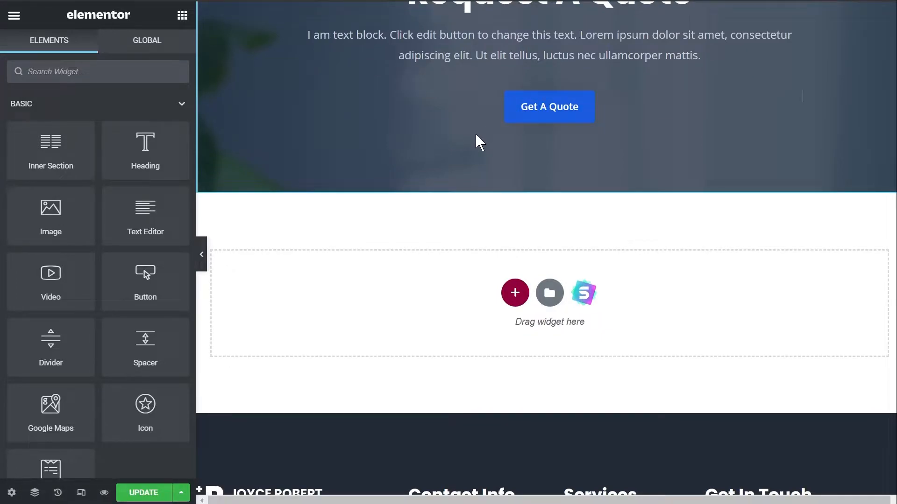
pyautogui.scroll(-3, 474, 138)
pyautogui.scroll(7, 473, 138)
pyautogui.scroll(-3, 421, 136)
pyautogui.scroll(-6, 546, 186)
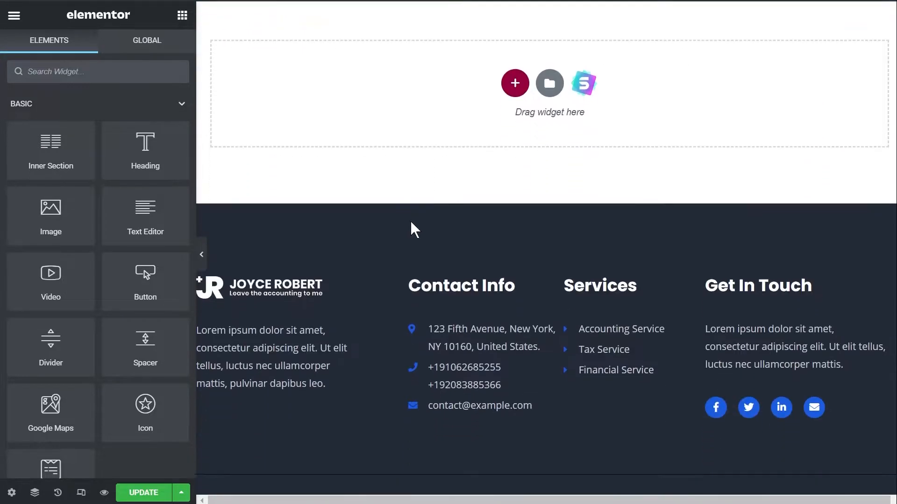
pyautogui.scroll(3, 499, 200)
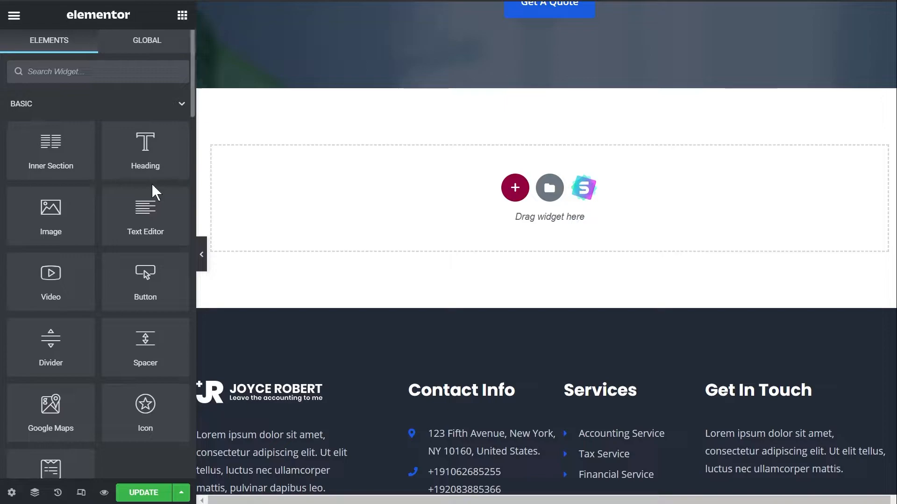
# Look through the available widget categories and collapse the Elementor Header & Footer Builder group
pyautogui.scroll(-5, 150, 184)
pyautogui.scroll(-5, 145, 186)
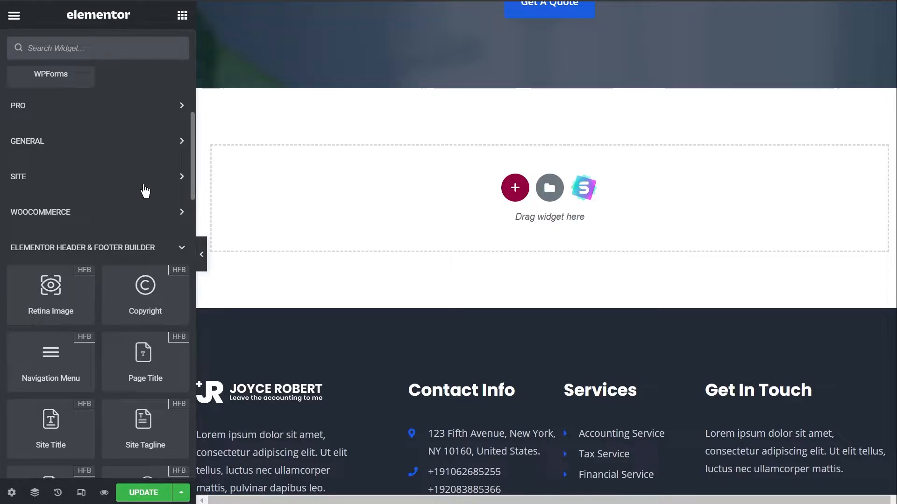
pyautogui.scroll(7, 145, 191)
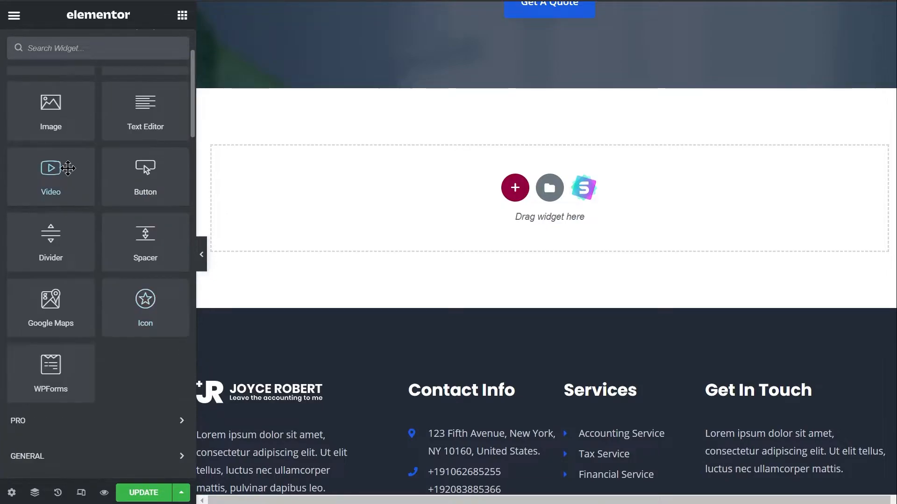
pyautogui.scroll(-2, 90, 334)
pyautogui.scroll(-4, 90, 334)
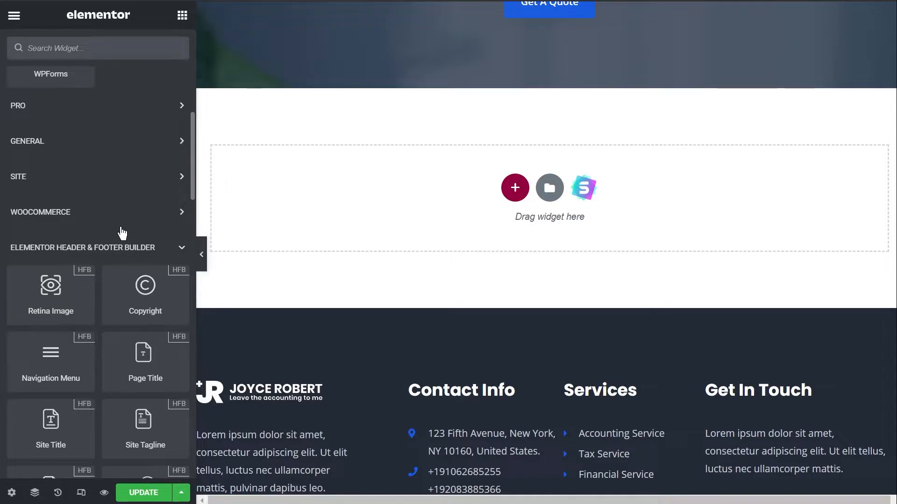
pyautogui.scroll(-2, 122, 233)
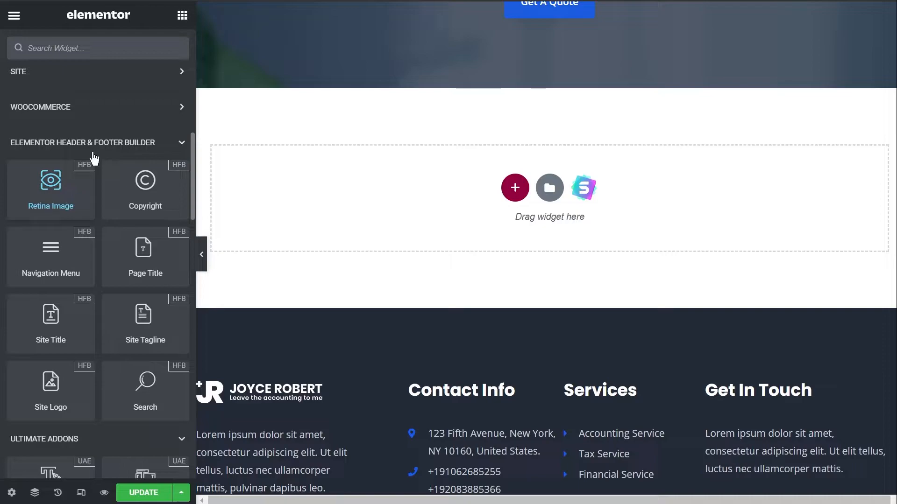
pyautogui.click(171, 144)
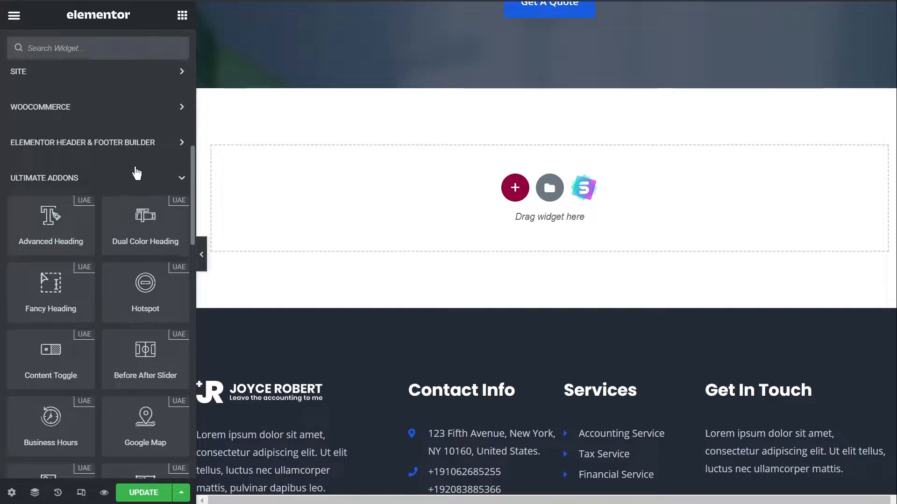
# Add the FAQ Schema widget from Ultimate Addons to the empty area beneath the Request A Quote section
pyautogui.scroll(-2, 136, 172)
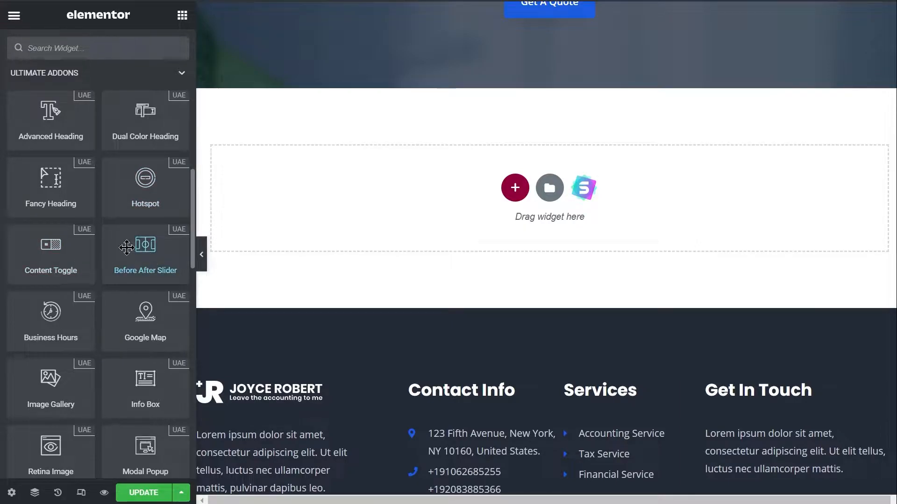
pyautogui.scroll(-2, 125, 245)
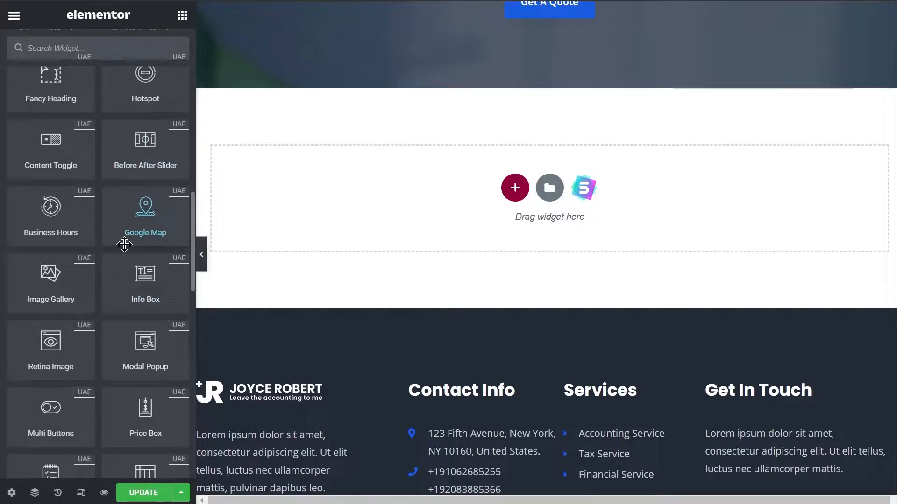
pyautogui.scroll(-2, 124, 244)
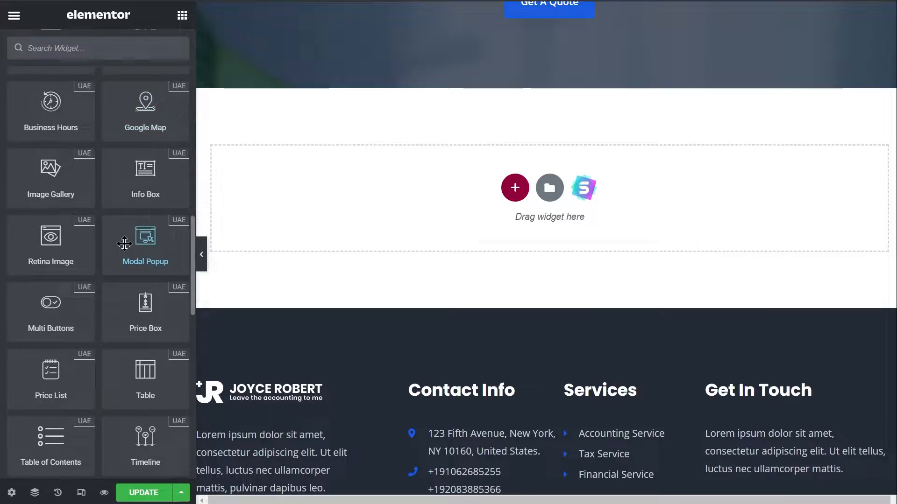
pyautogui.scroll(-5, 122, 241)
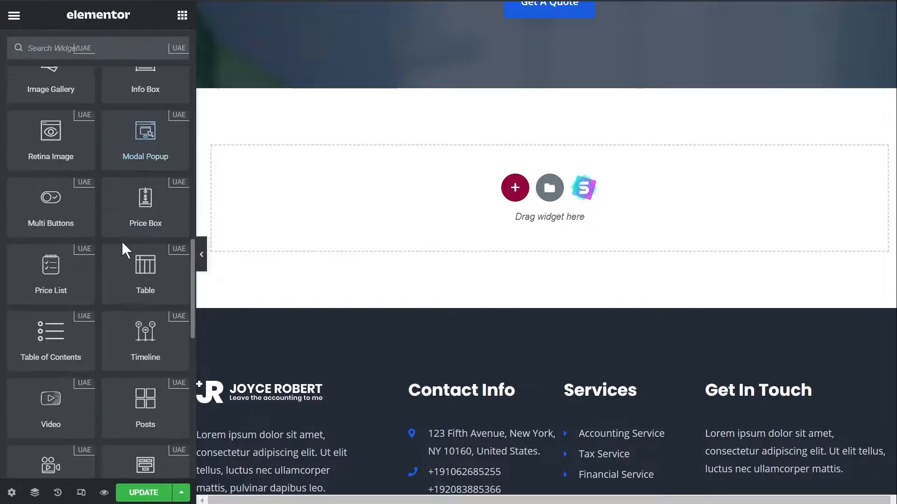
pyautogui.scroll(-5, 122, 241)
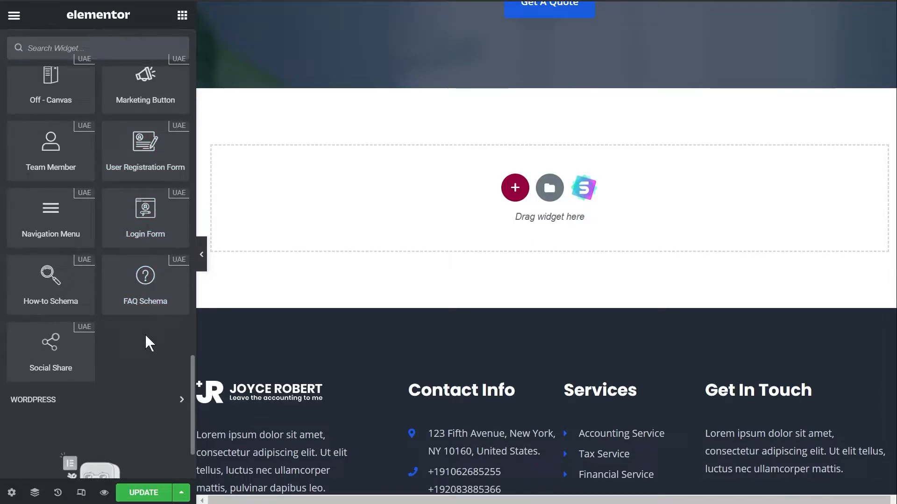
pyautogui.moveTo(145, 281); pyautogui.dragTo(477, 222)
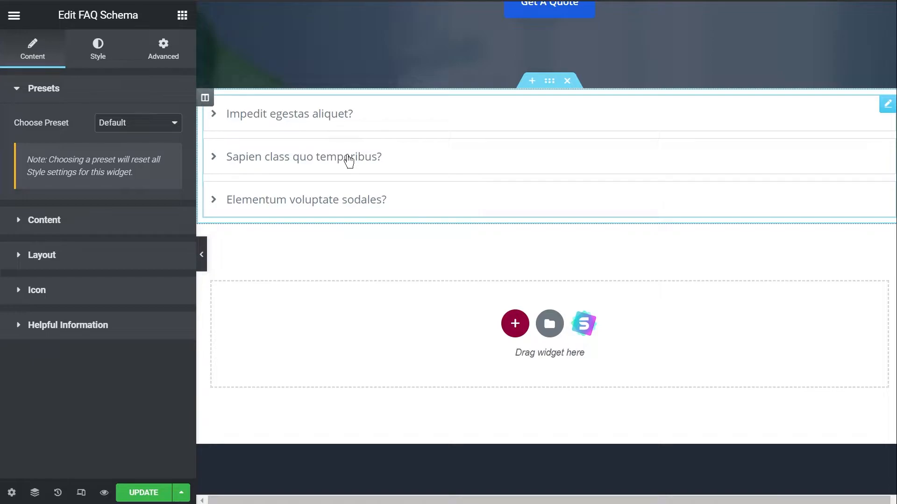
pyautogui.scroll(15, 387, 184)
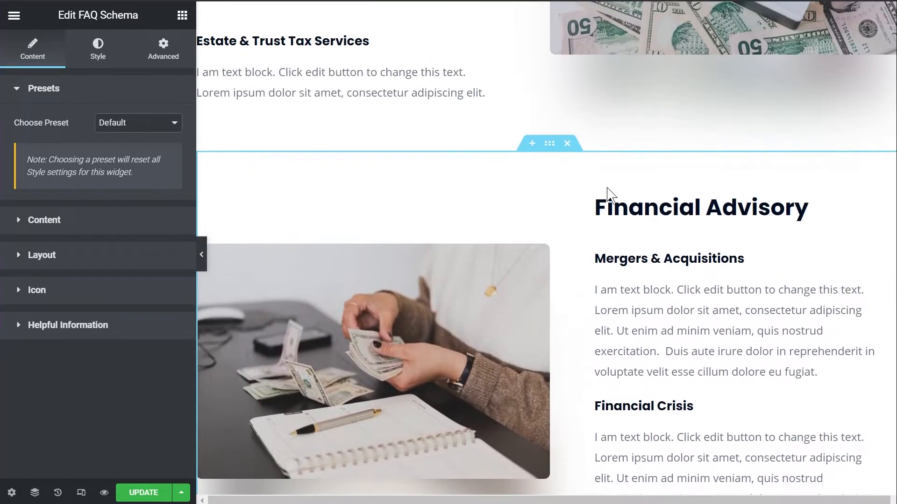
pyautogui.scroll(-16, 606, 195)
pyautogui.scroll(4, 592, 194)
pyautogui.scroll(-2, 557, 194)
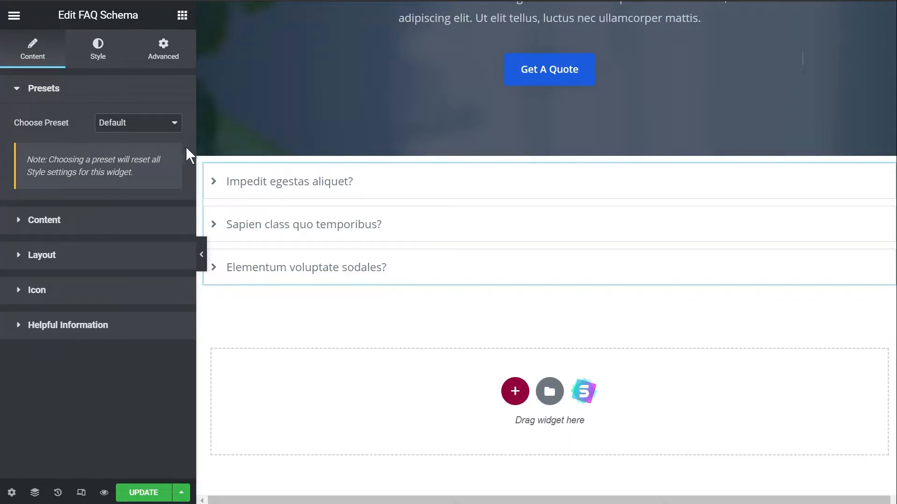
# Apply Preset 1 to the FAQ Schema widget and enable its schema support
pyautogui.click(167, 135)
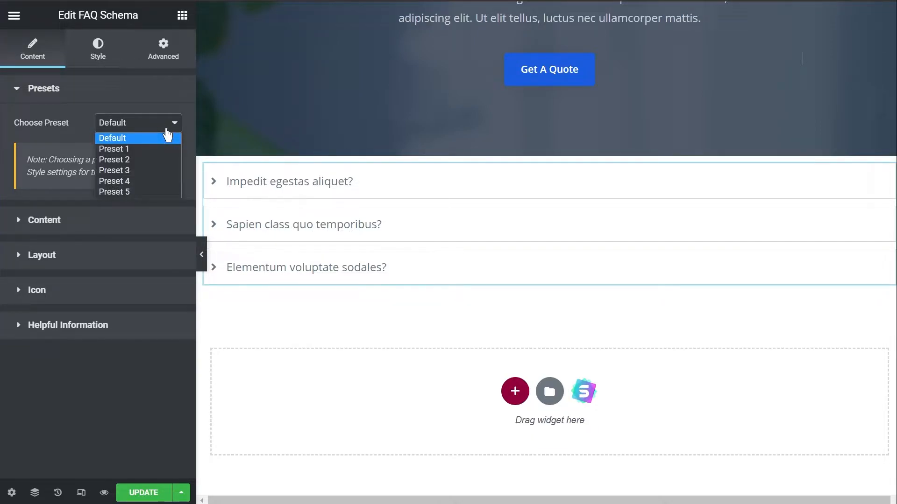
pyautogui.click(145, 149)
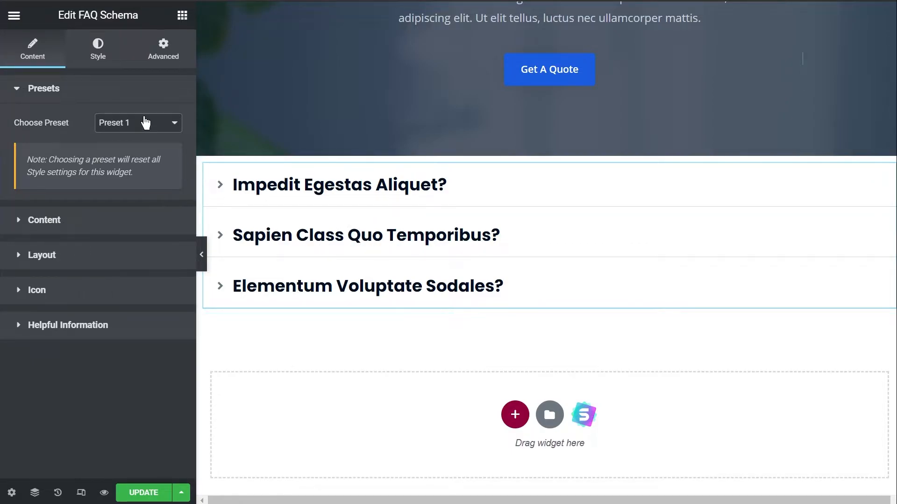
pyautogui.scroll(8, 349, 257)
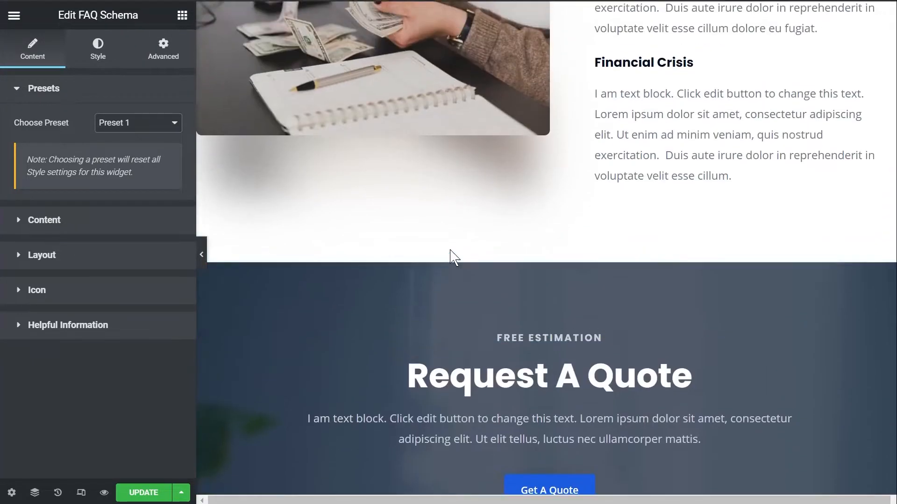
pyautogui.scroll(-10, 640, 145)
pyautogui.scroll(3, 560, 187)
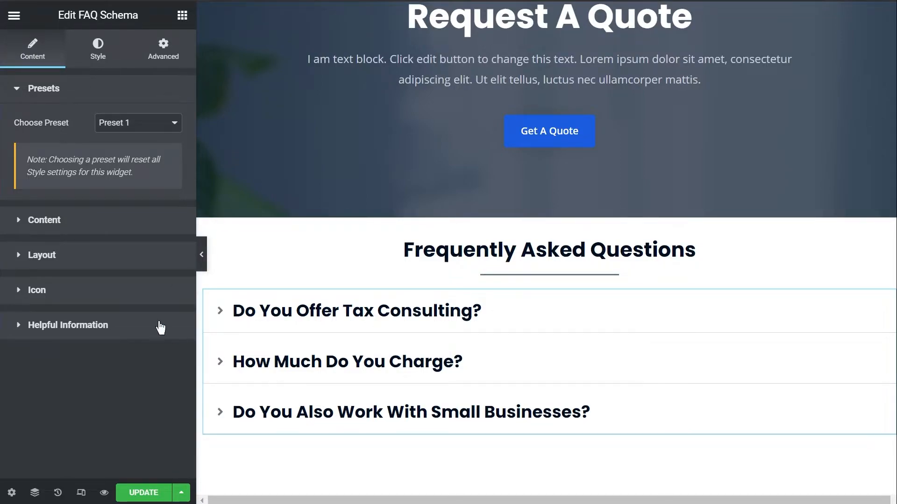
pyautogui.click(20, 223)
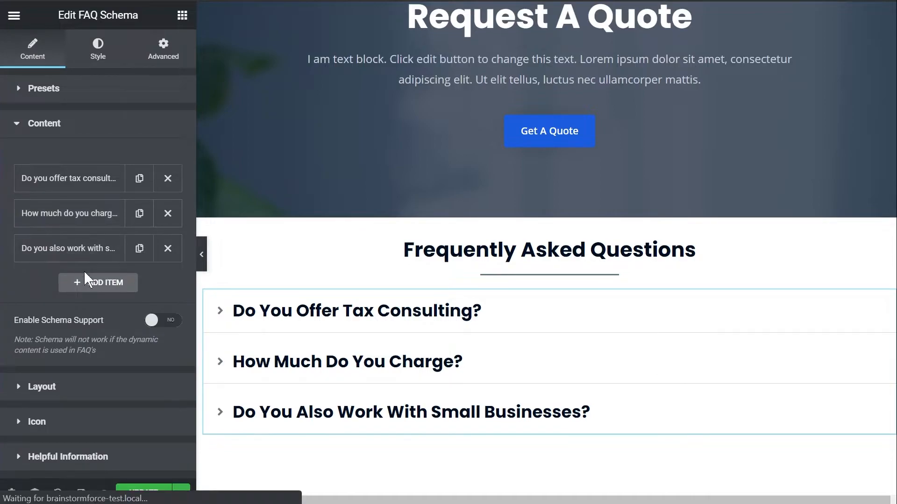
pyautogui.click(158, 323)
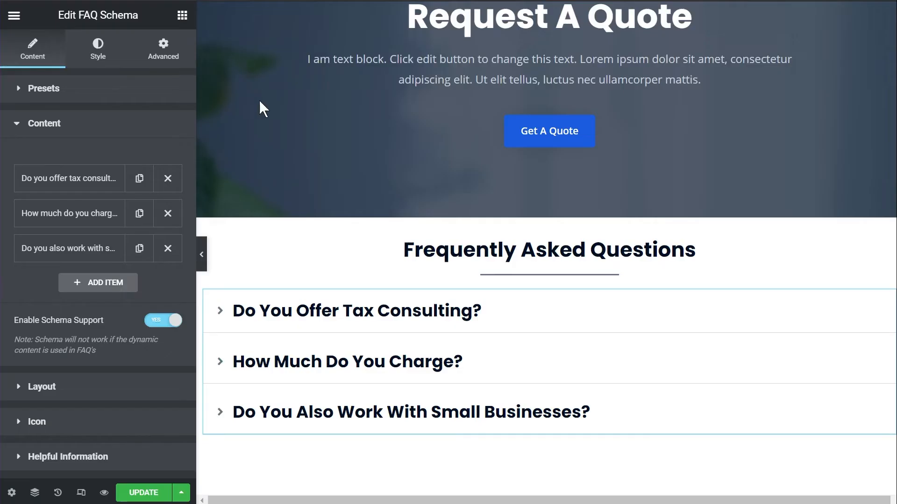
# Look through the available Elementor widgets, including the Ultimate Addons ones
pyautogui.click(182, 15)
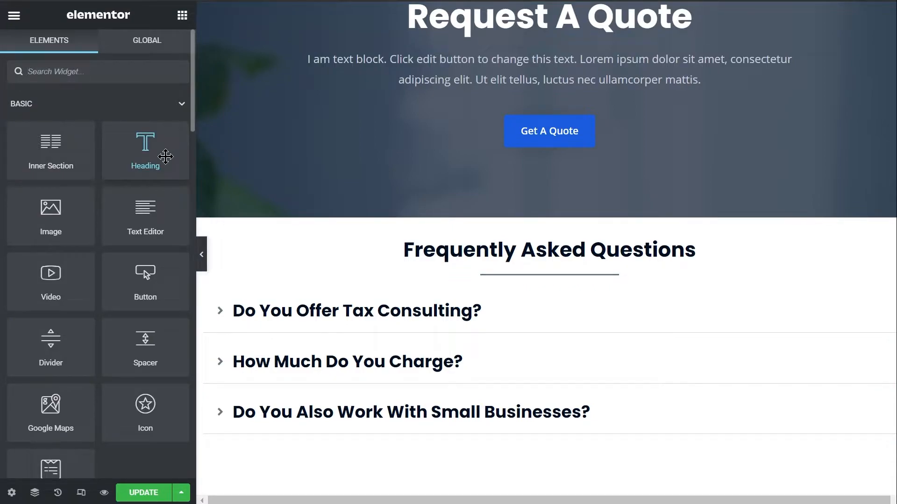
pyautogui.scroll(-15, 159, 173)
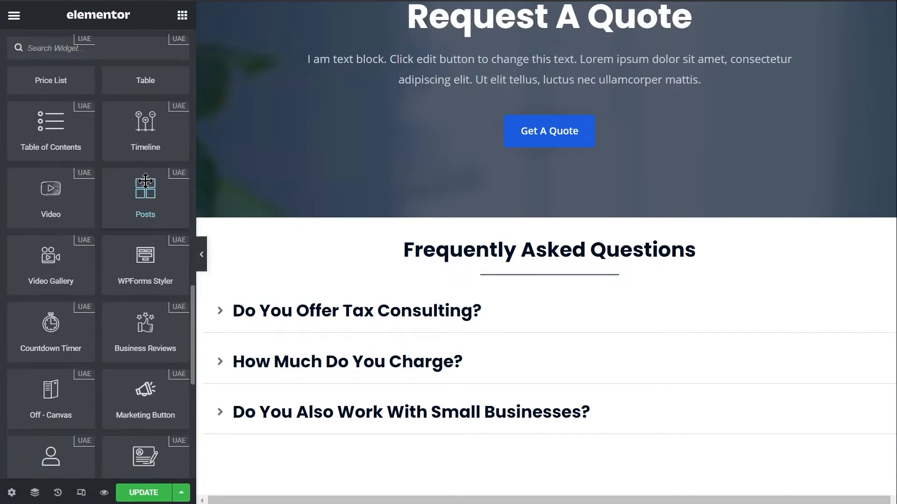
pyautogui.scroll(-8, 145, 181)
pyautogui.scroll(10, 145, 192)
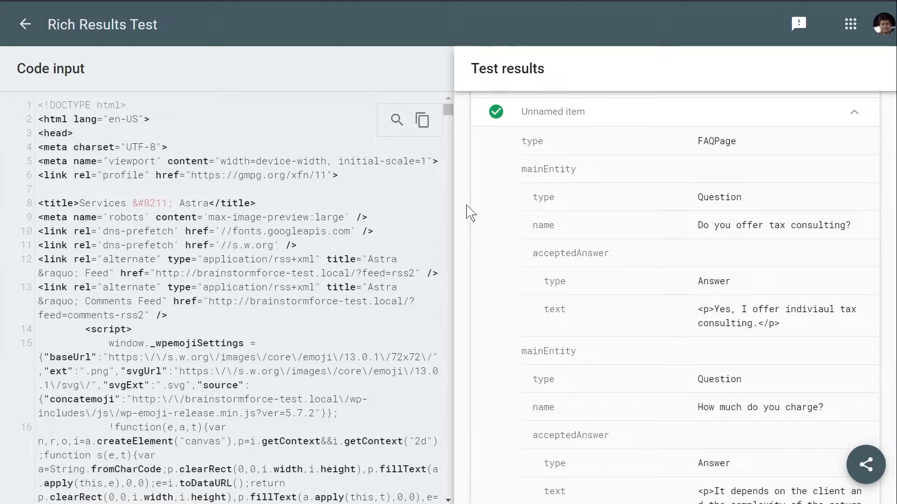
# Examine the Rich Results Test results, checking the page's eligibility and the questions and answers under the detected FAQ item
pyautogui.scroll(-3, 467, 212)
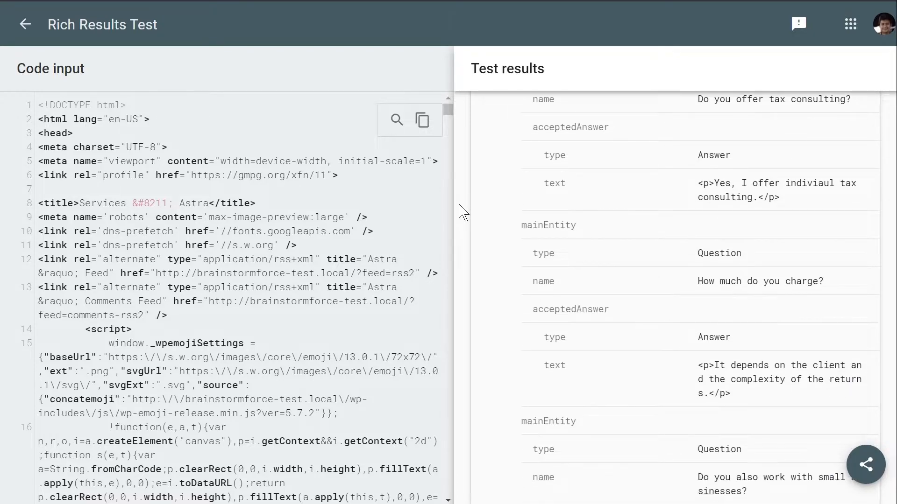
pyautogui.scroll(7, 462, 212)
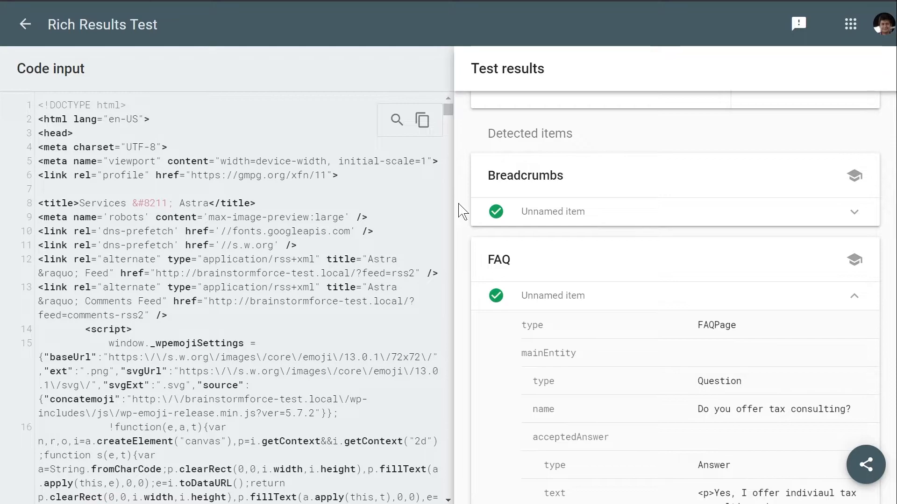
pyautogui.scroll(-3, 462, 212)
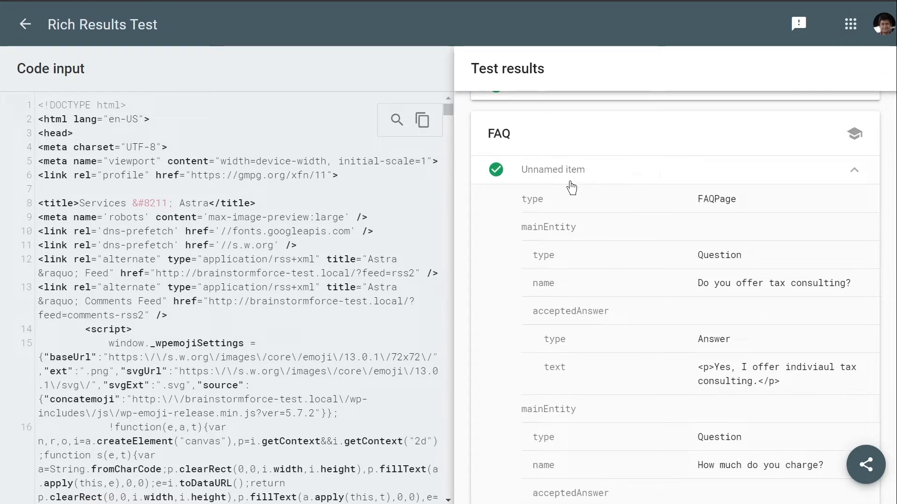
pyautogui.scroll(8, 575, 183)
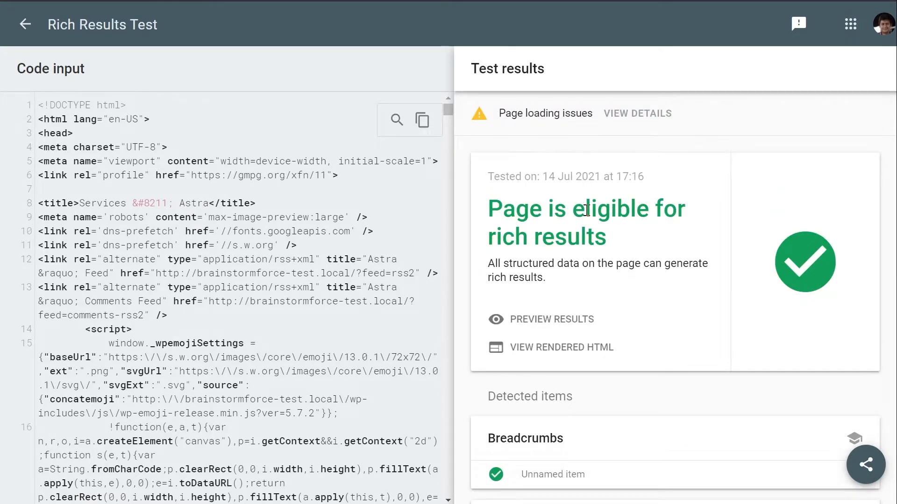
pyautogui.scroll(-5, 642, 218)
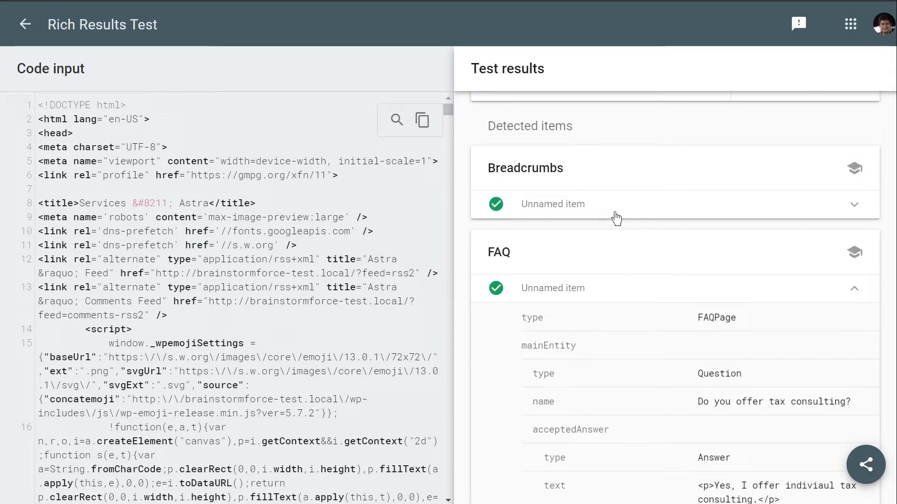
pyautogui.scroll(-2, 616, 219)
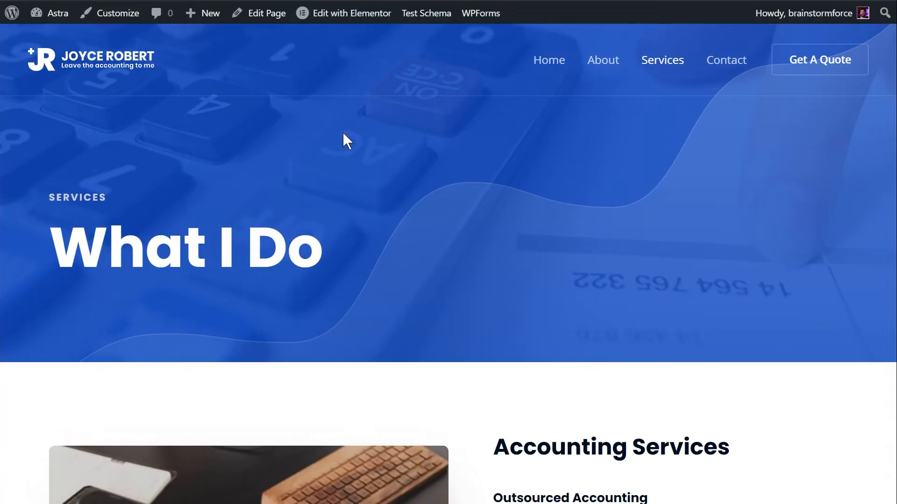
# Look over the published Services page down to the Frequently Asked Questions section and footer
pyautogui.scroll(-15, 446, 190)
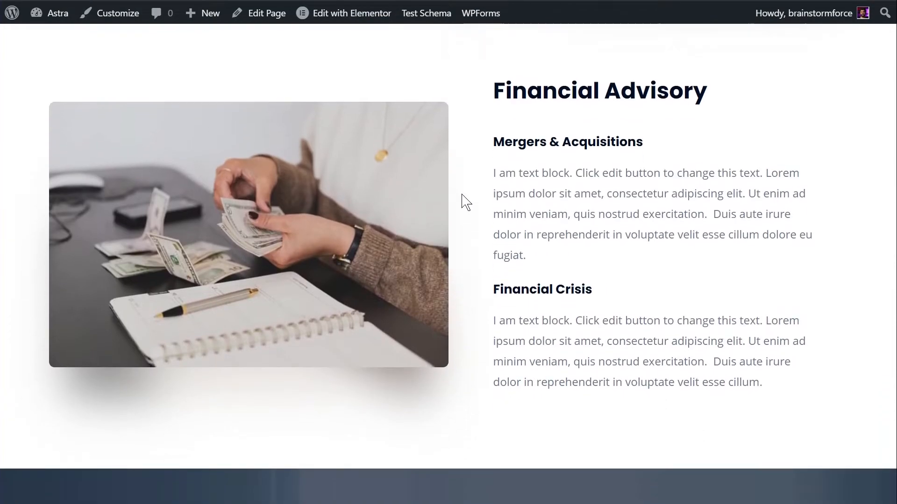
pyautogui.scroll(15, 428, 217)
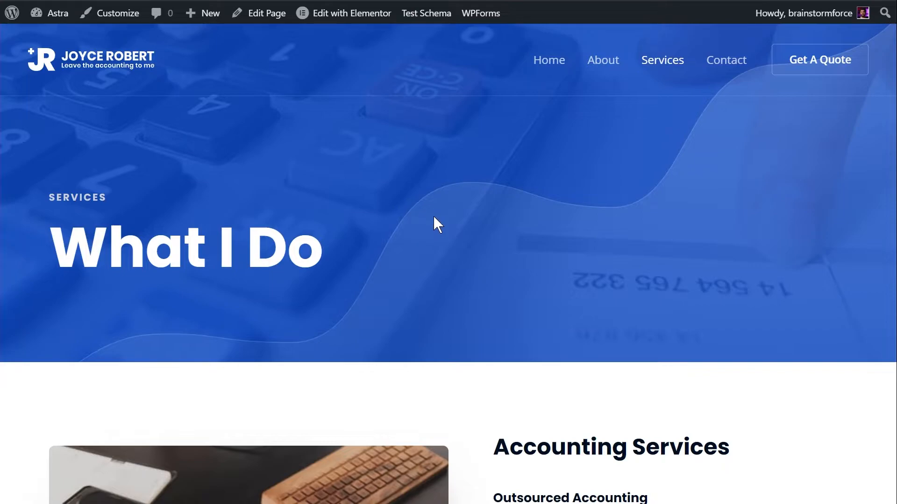
pyautogui.scroll(-10, 444, 218)
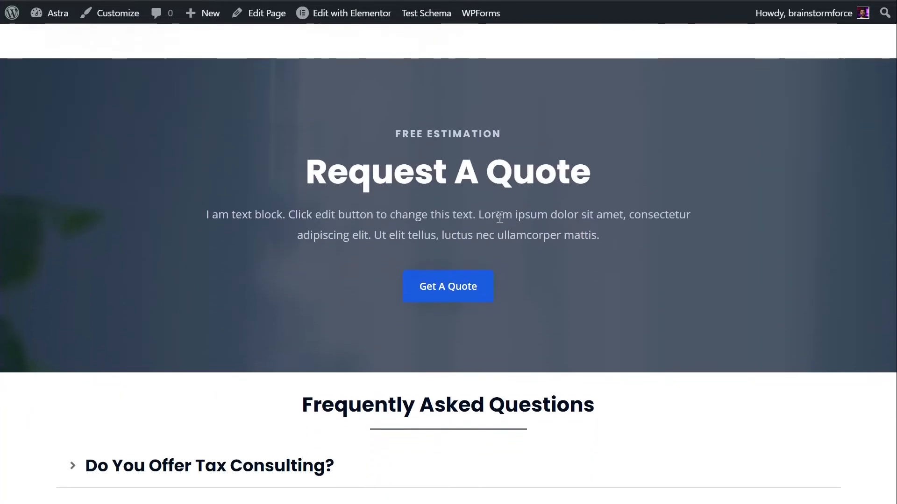
pyautogui.scroll(-6, 499, 216)
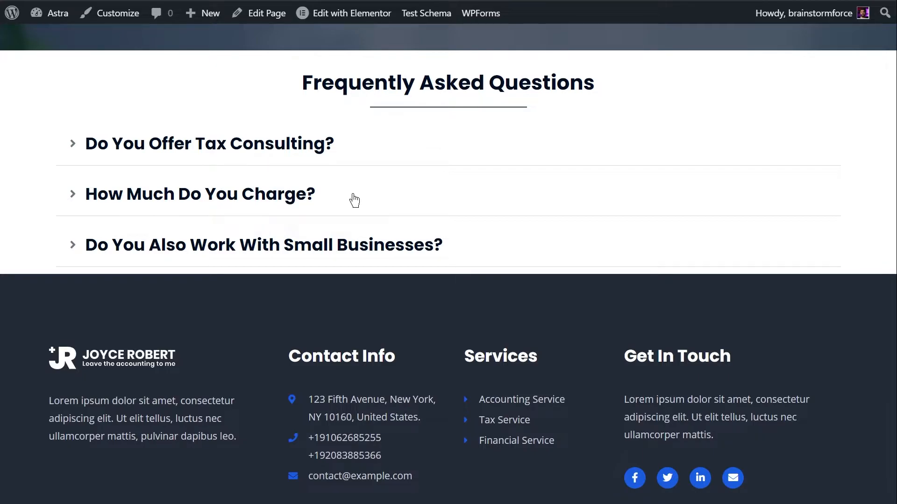
pyautogui.scroll(15, 354, 200)
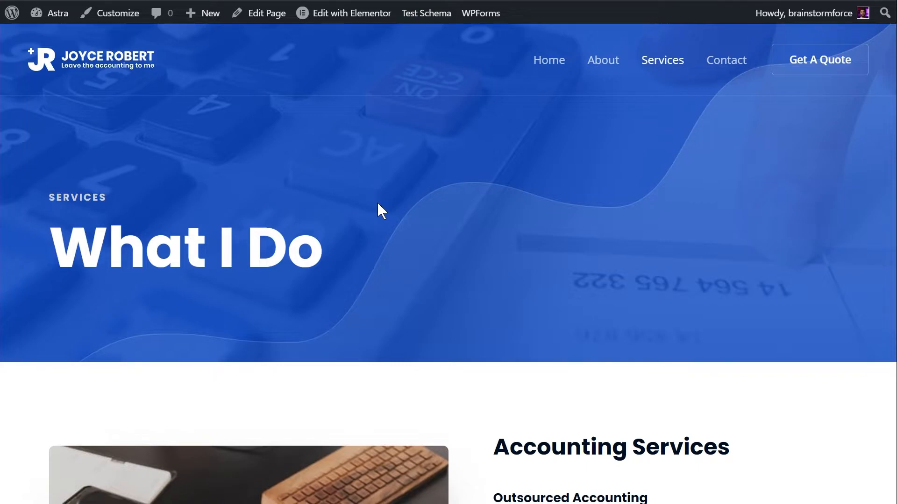
# Visit the site's home page, return to the Services page to review its sections, and start a schema test for it
pyautogui.click(547, 63)
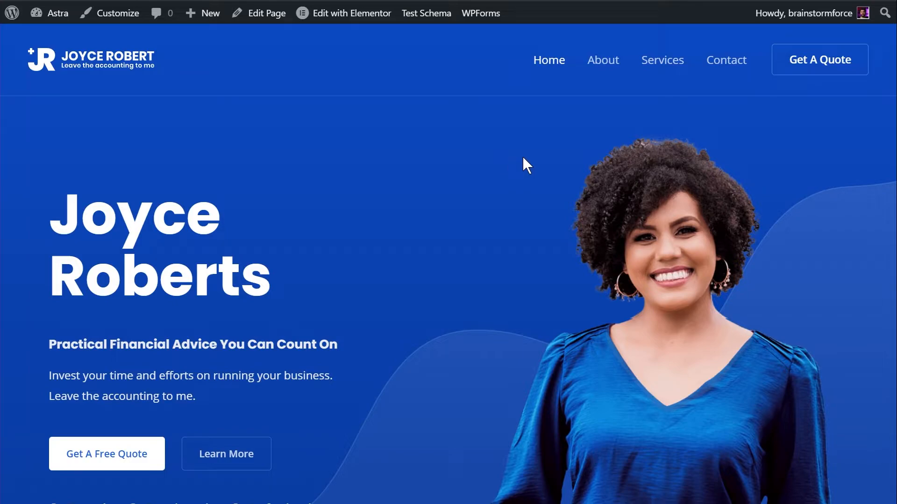
pyautogui.click(656, 65)
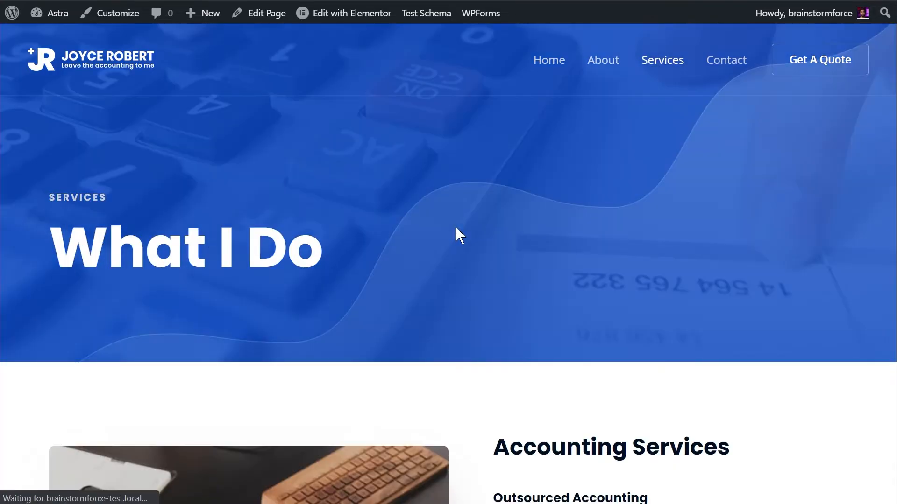
pyautogui.scroll(-10, 476, 233)
pyautogui.scroll(-12, 485, 229)
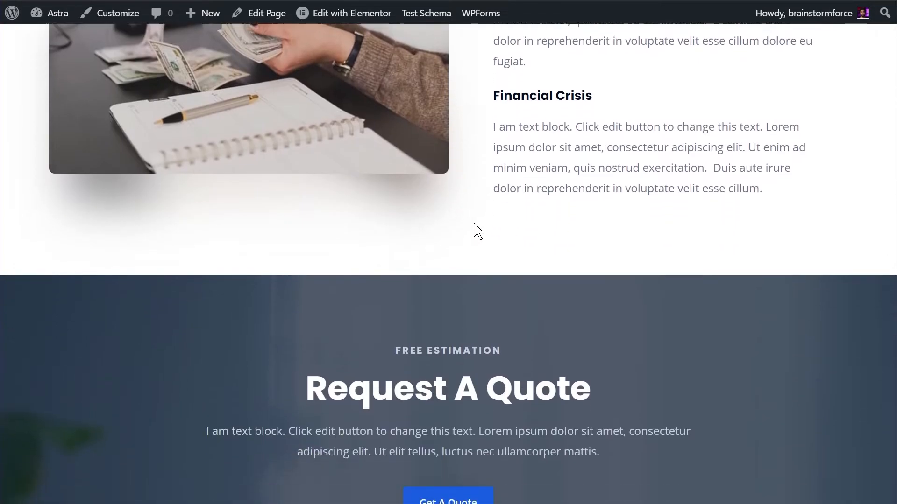
pyautogui.scroll(19, 474, 222)
pyautogui.scroll(3, 477, 231)
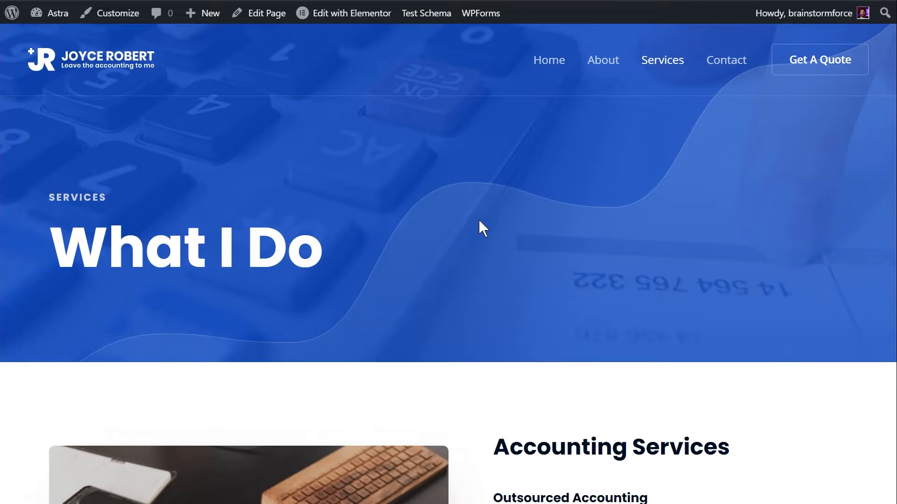
pyautogui.click(440, 13)
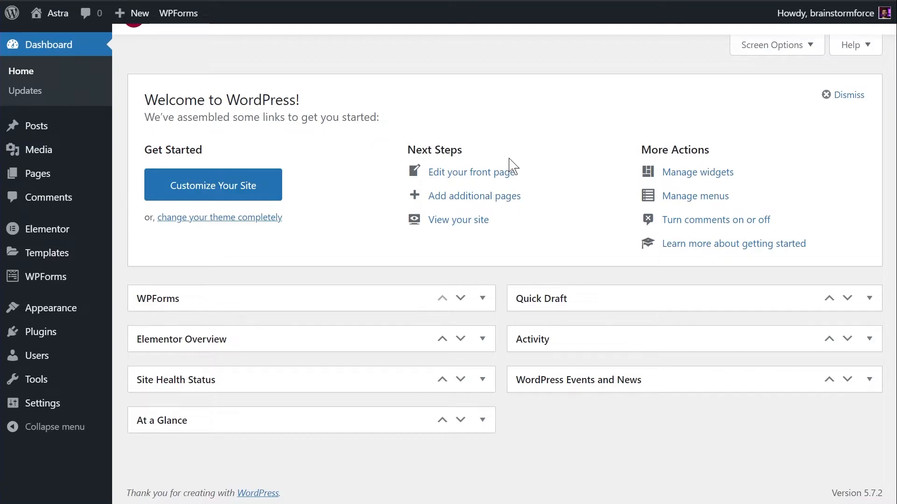
# Create a new schema in the Schema Pro settings of the WordPress dashboard, choosing FAQ as the schema type
pyautogui.moveTo(95, 420)
pyautogui.click(155, 436)
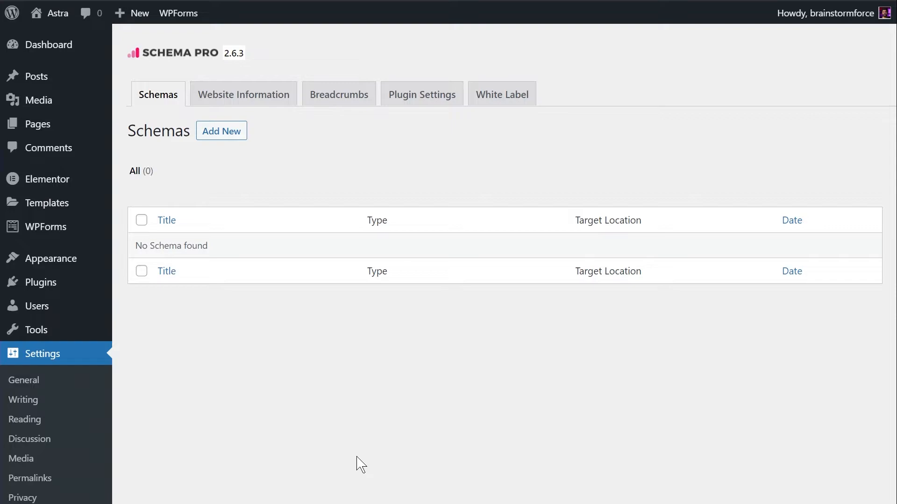
pyautogui.click(234, 131)
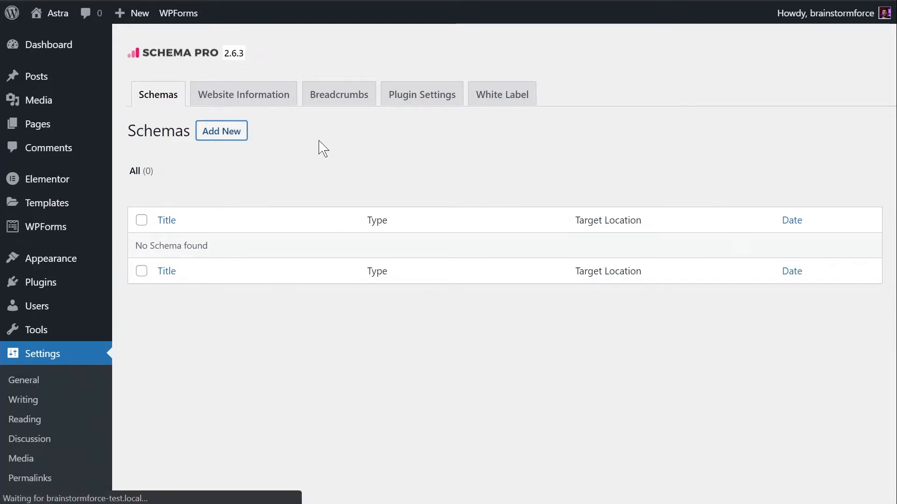
pyautogui.scroll(-3, 647, 144)
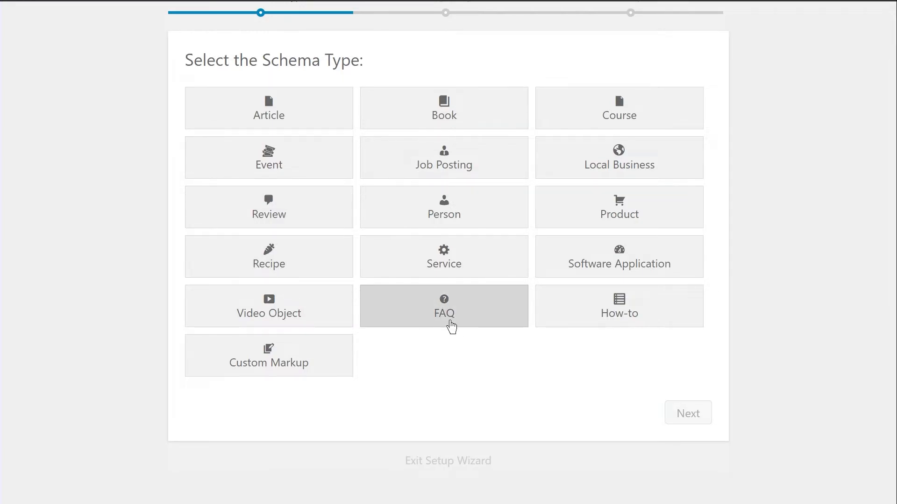
pyautogui.click(455, 320)
pyautogui.click(691, 421)
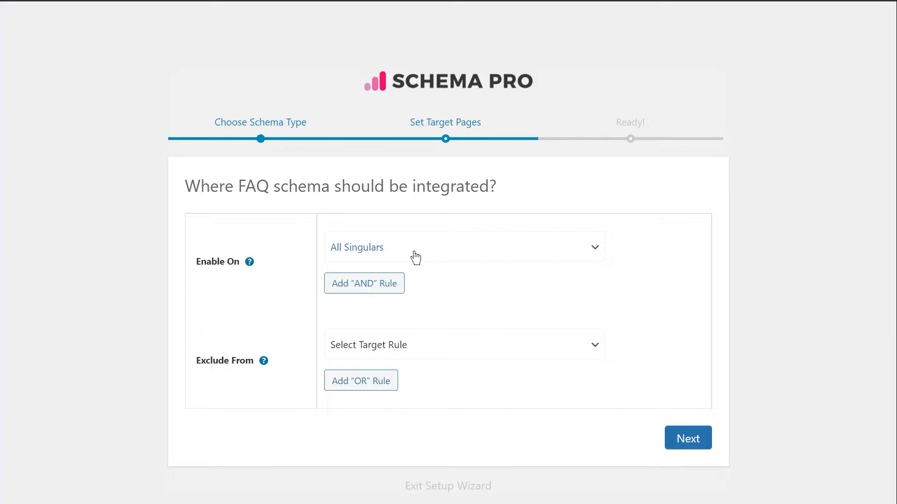
# Keep All Singulars as the FAQ schema's target location, complete the setup, and look over the schema's settings
pyautogui.click(467, 259)
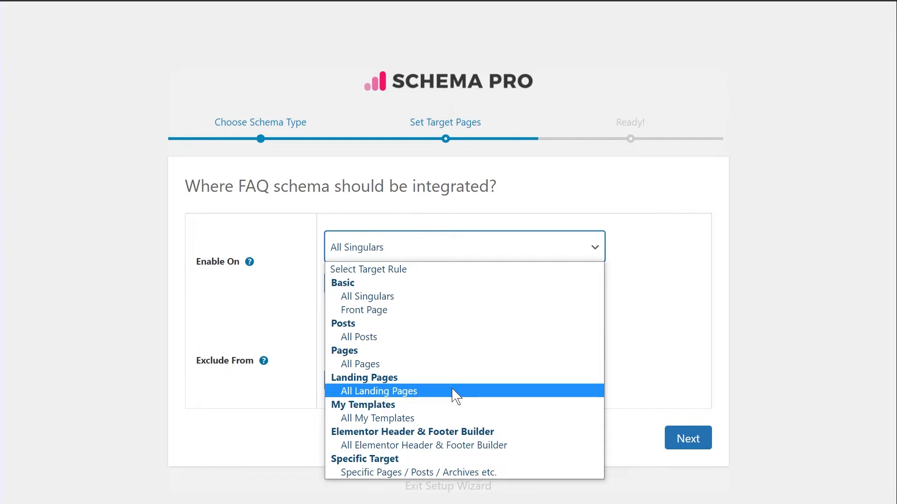
pyautogui.click(682, 307)
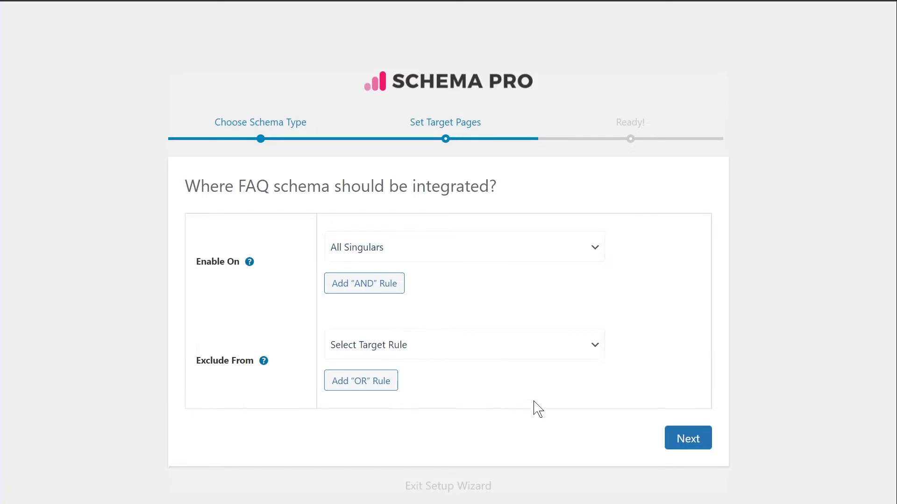
pyautogui.click(710, 456)
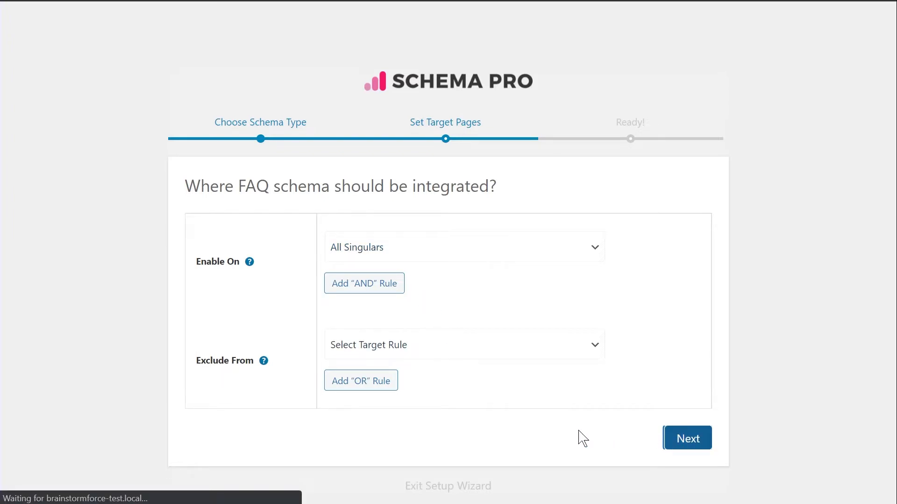
pyautogui.click(515, 386)
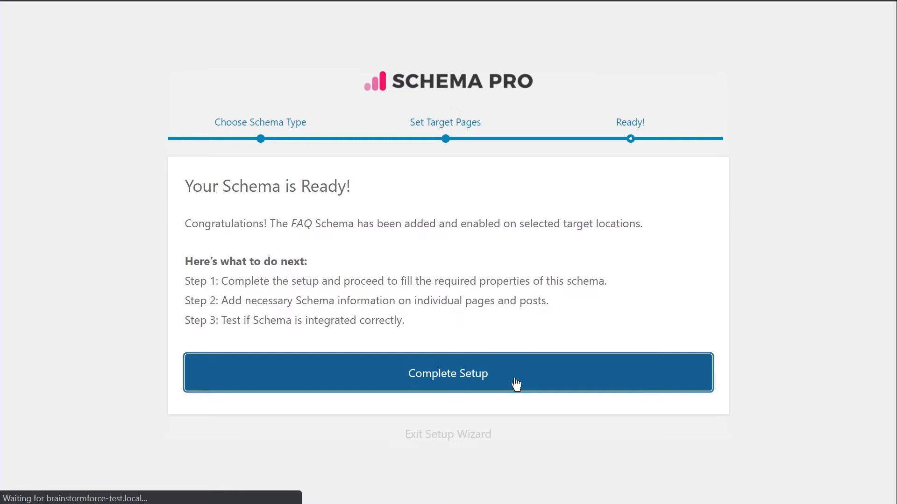
pyautogui.scroll(-2, 537, 327)
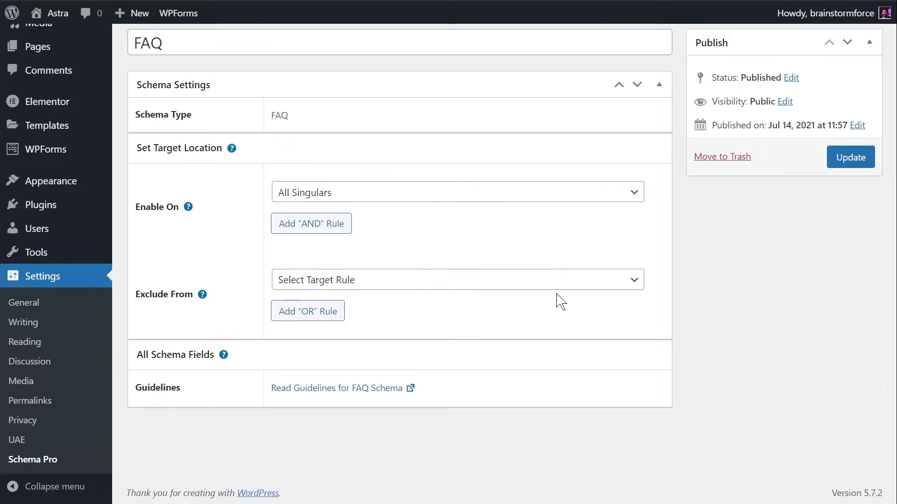
pyautogui.scroll(2, 552, 309)
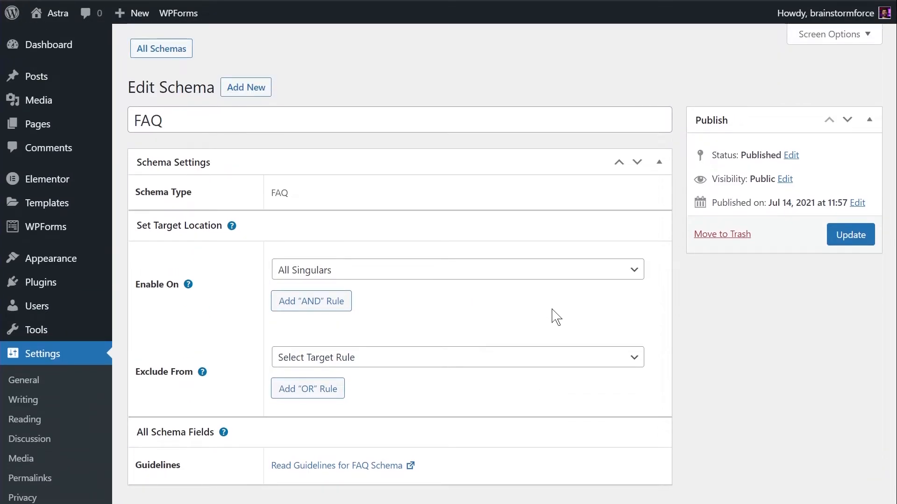
# Add three question-answer entries to the Schema Pro FAQ section in the Services page editor
pyautogui.scroll(-2, 554, 315)
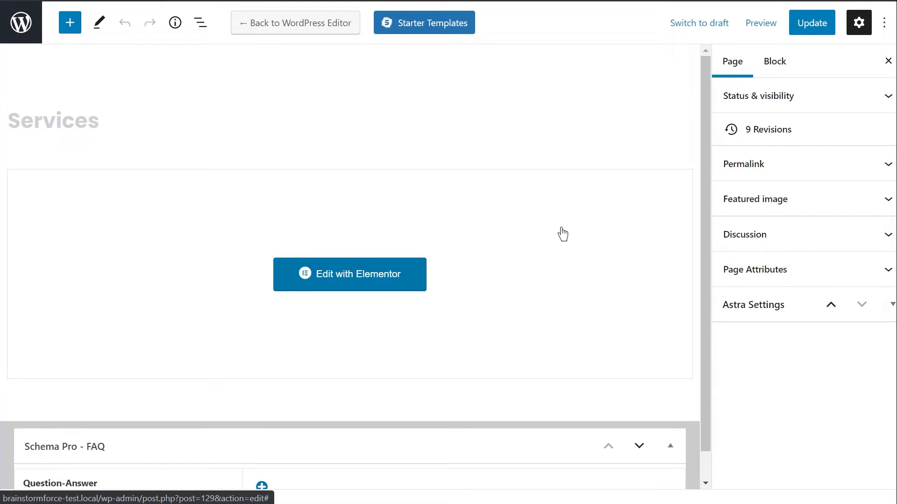
pyautogui.scroll(-1, 559, 233)
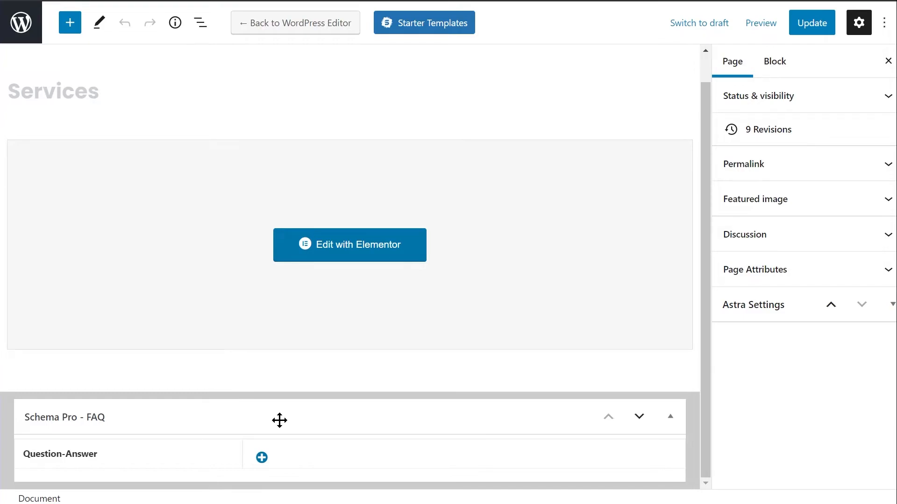
pyautogui.click(262, 457)
pyautogui.scroll(-3, 344, 406)
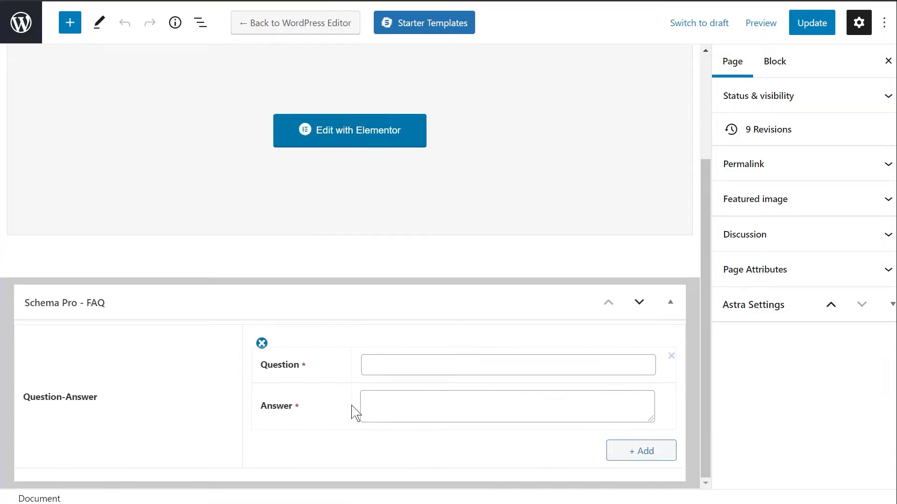
pyautogui.click(632, 451)
pyautogui.scroll(-2, 460, 372)
pyautogui.click(640, 453)
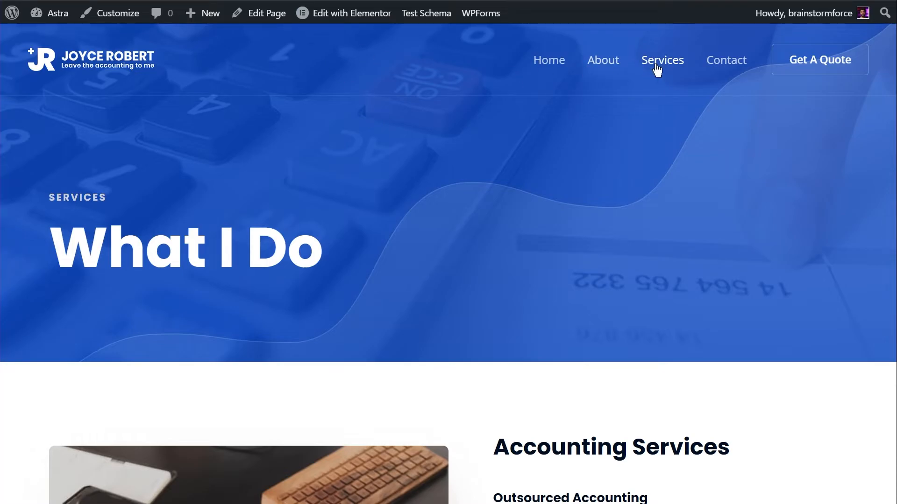
# Fill the three FAQ entries with the published page's questions and answers on tax consulting, charges and small businesses, and update the page
pyautogui.click(657, 69)
pyautogui.scroll(-10, 612, 170)
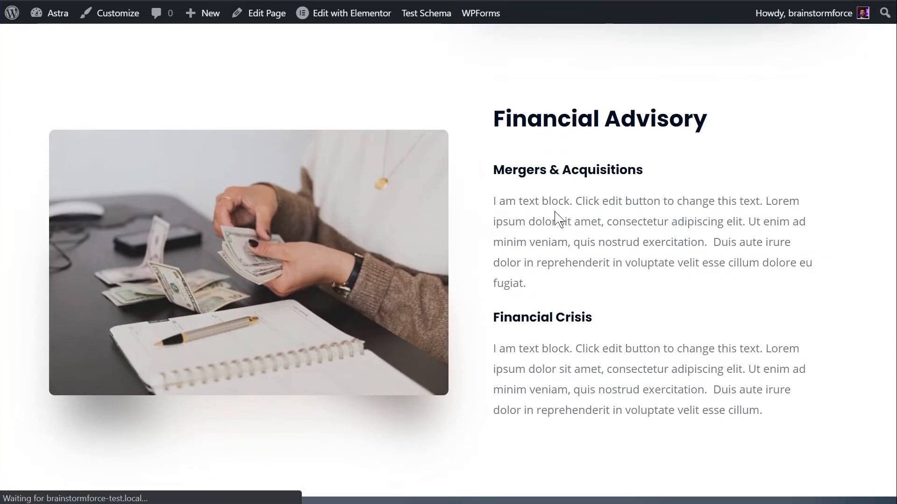
pyautogui.scroll(-20, 555, 213)
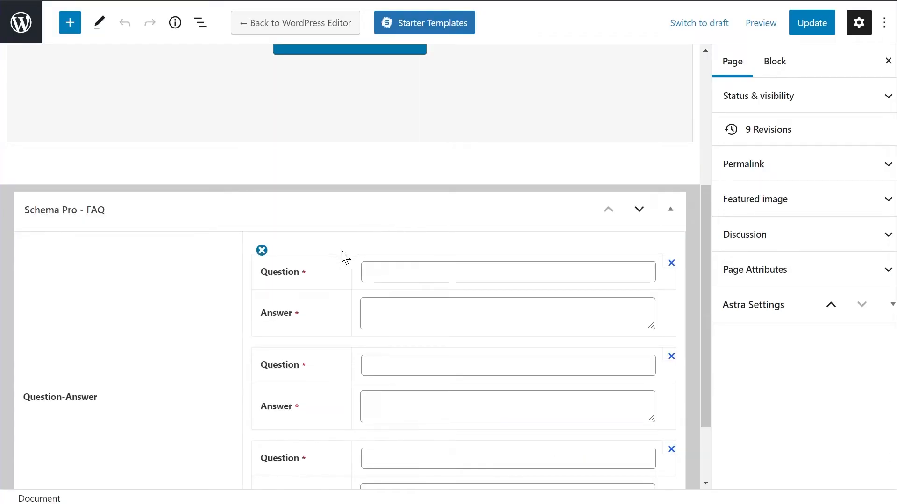
pyautogui.scroll(-2, 331, 261)
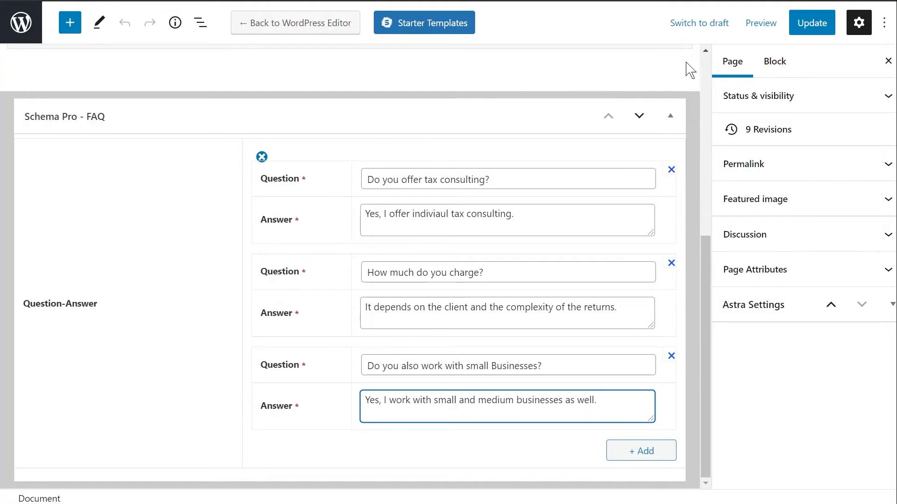
pyautogui.click(818, 27)
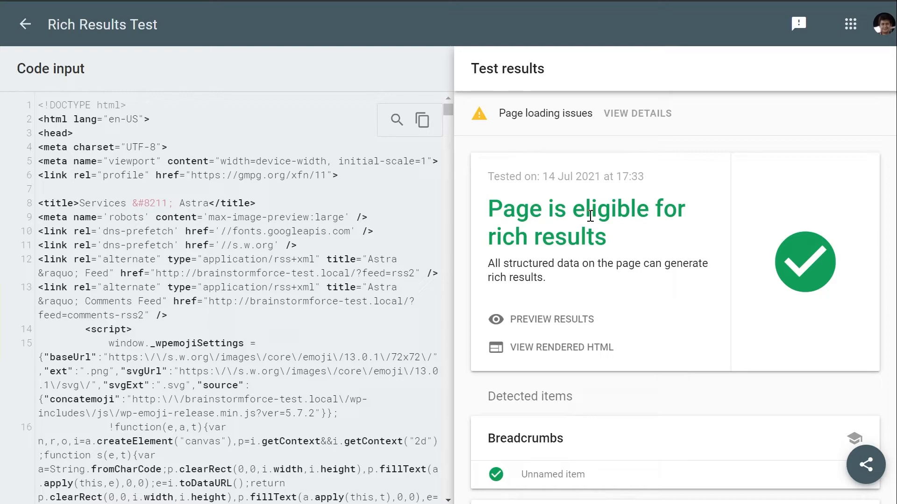
# Examine the Rich Results Test for the Services page, reading through the questions and answers under the detected FAQ item
pyautogui.scroll(-5, 626, 220)
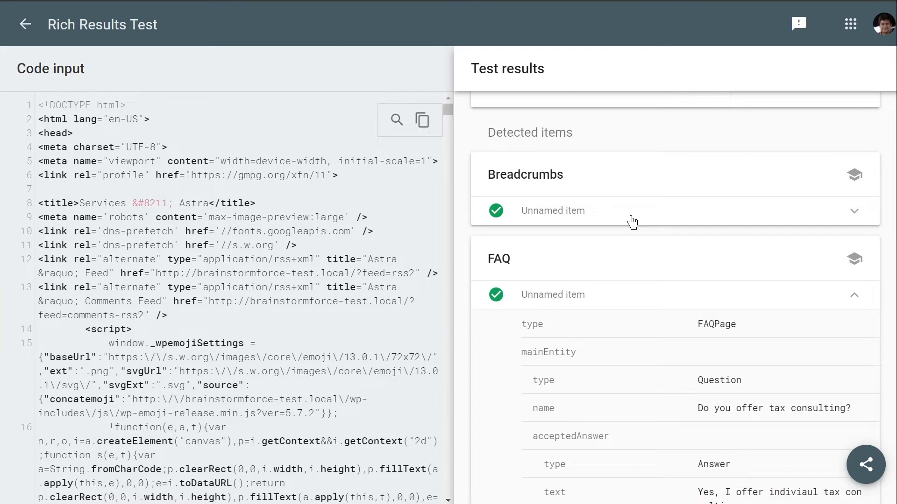
pyautogui.scroll(-3, 627, 248)
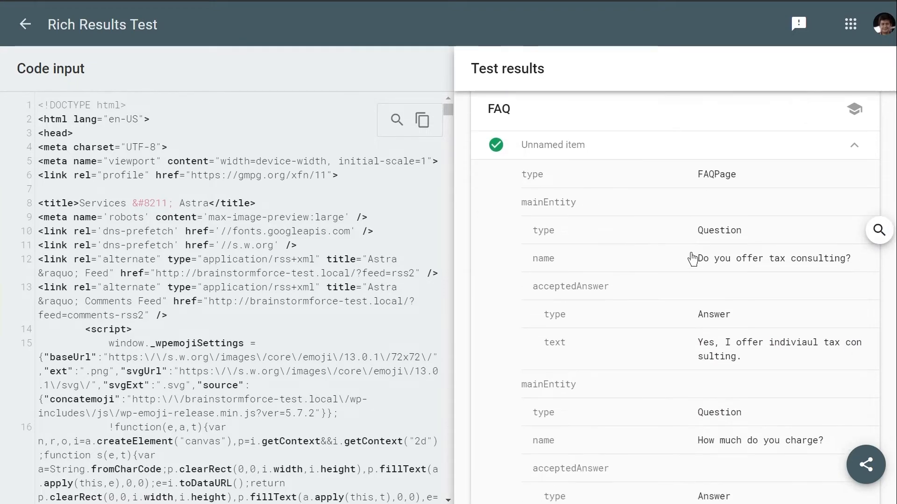
pyautogui.scroll(-2, 692, 258)
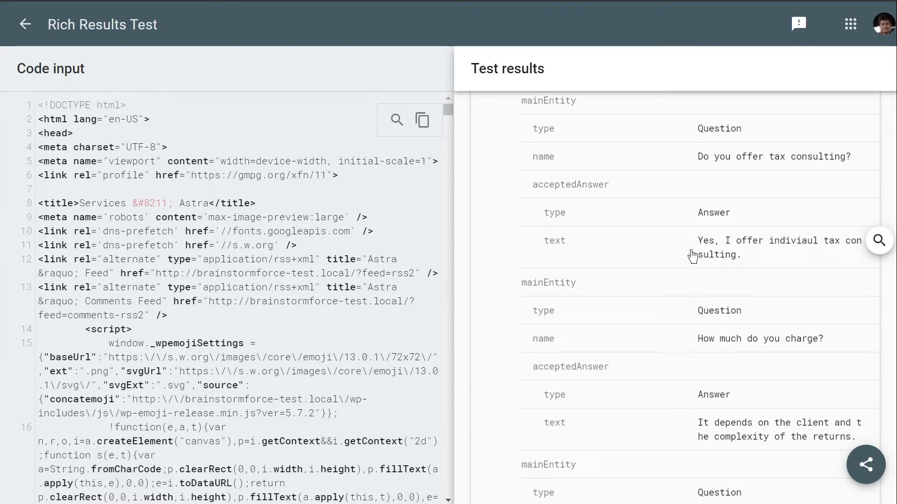
pyautogui.scroll(-4, 692, 255)
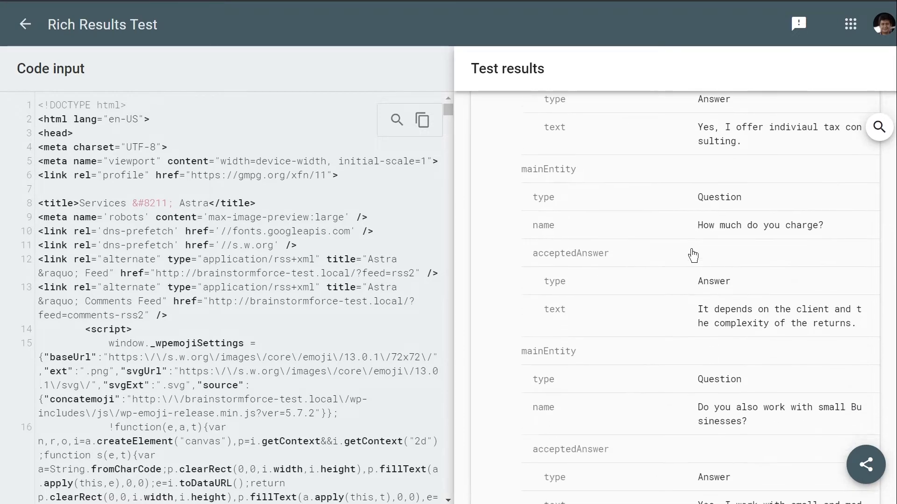
pyautogui.scroll(1, 695, 253)
pyautogui.scroll(4, 695, 252)
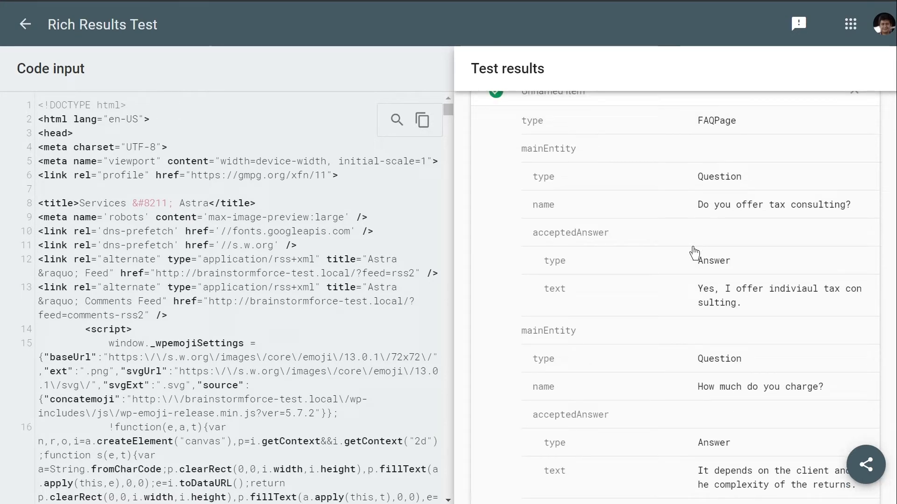
pyautogui.scroll(2, 693, 252)
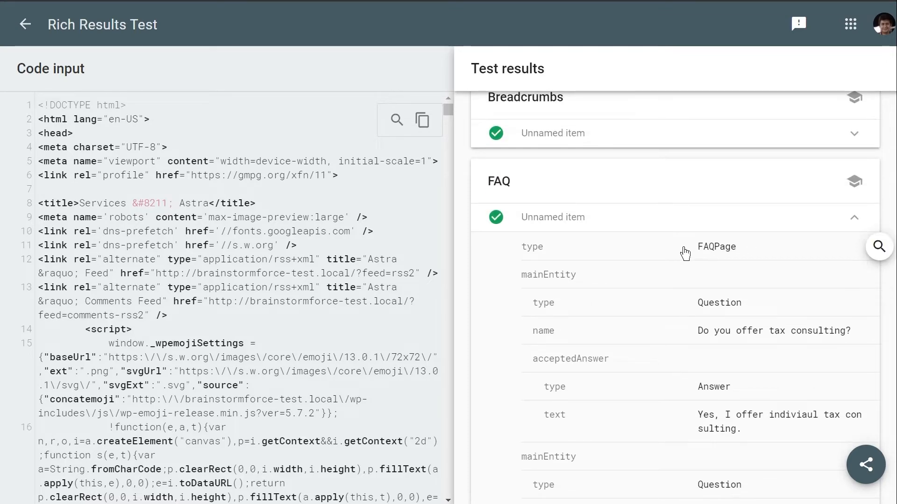
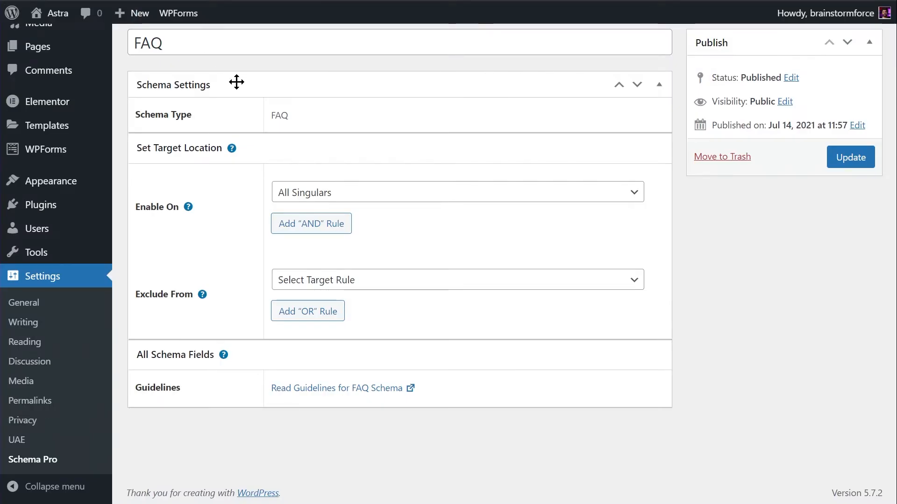
# Create a new Schema Pro schema of type Article, keep All Singulars as its target location, and complete the setup
pyautogui.click(48, 461)
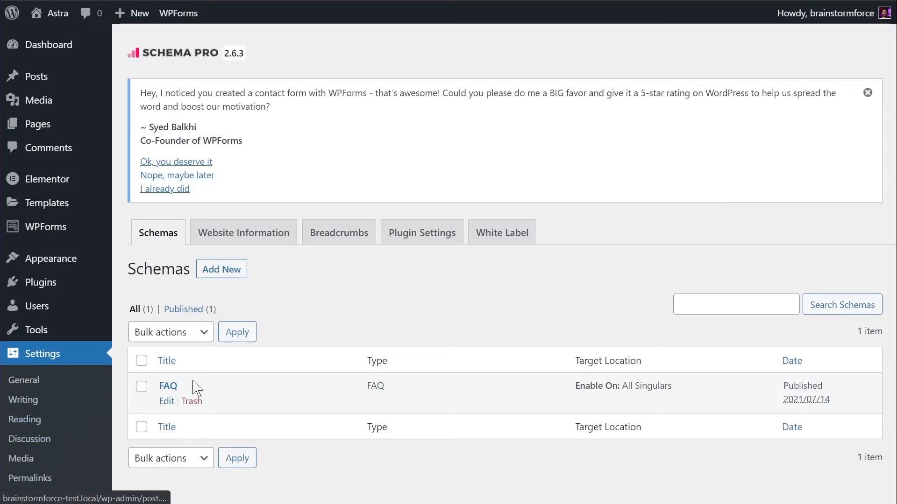
pyautogui.click(229, 336)
pyautogui.click(227, 276)
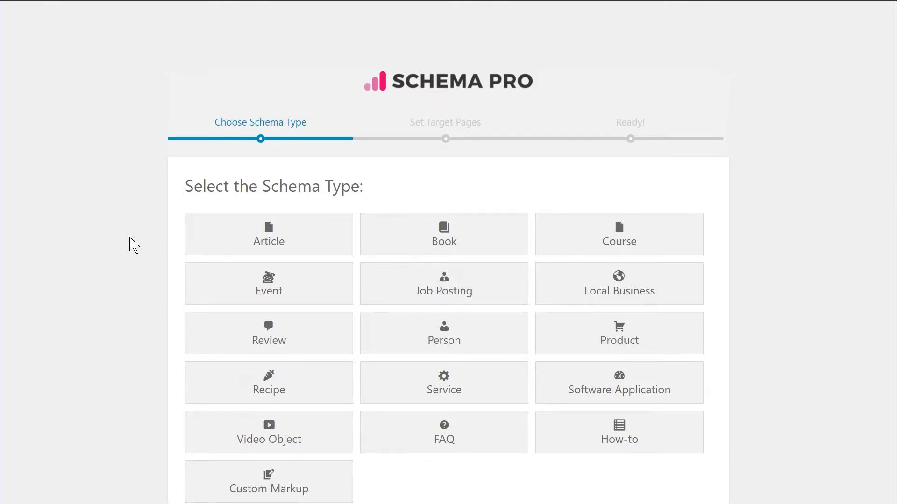
pyautogui.scroll(-3, 133, 245)
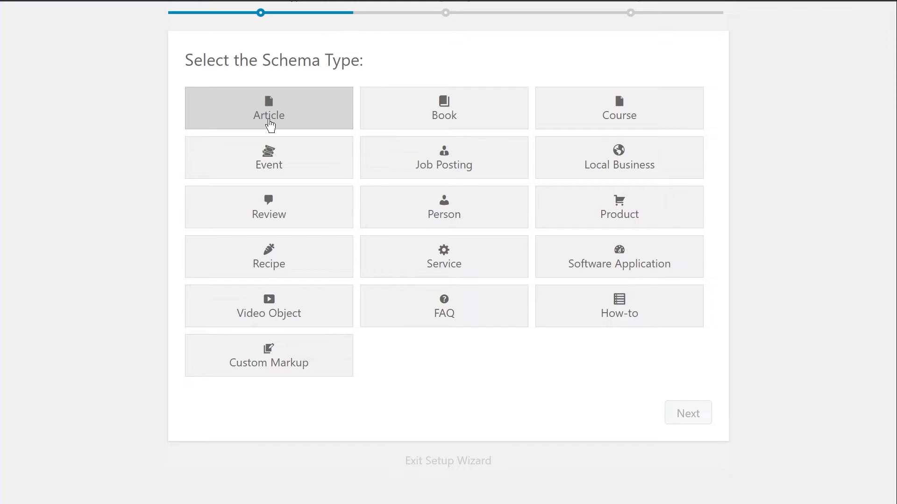
pyautogui.click(270, 126)
pyautogui.click(665, 412)
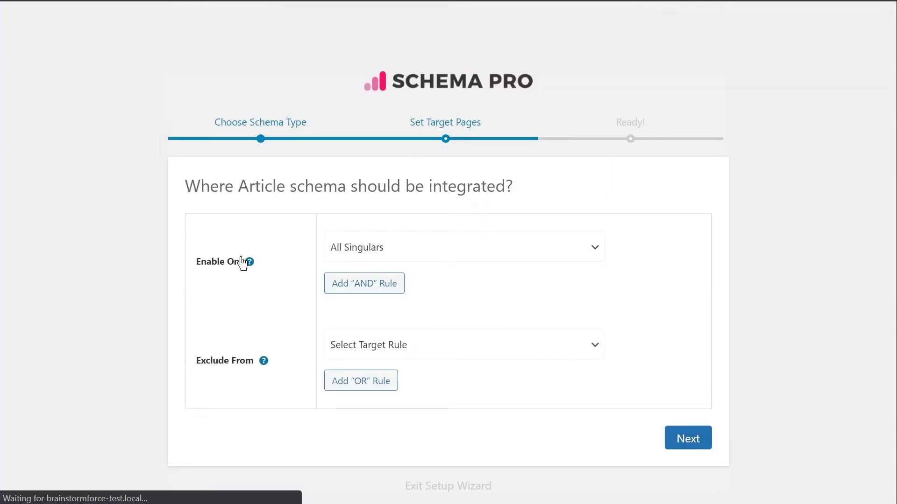
pyautogui.click(683, 436)
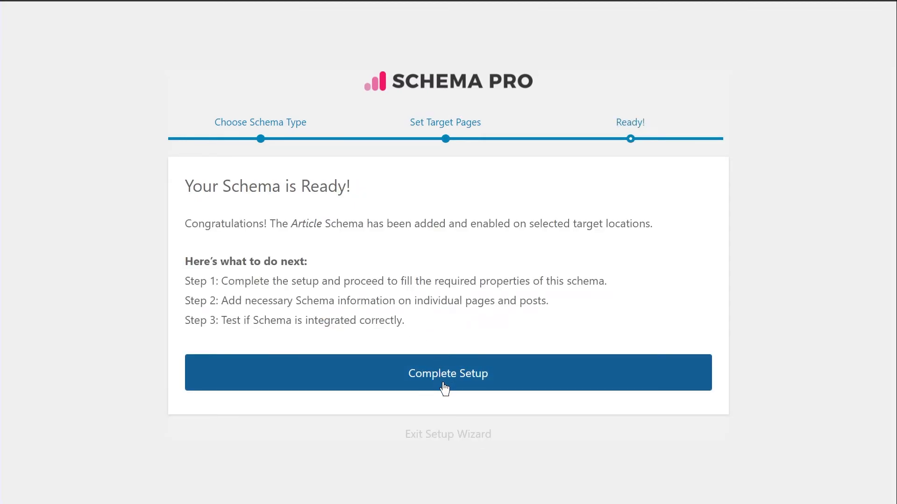
pyautogui.click(445, 386)
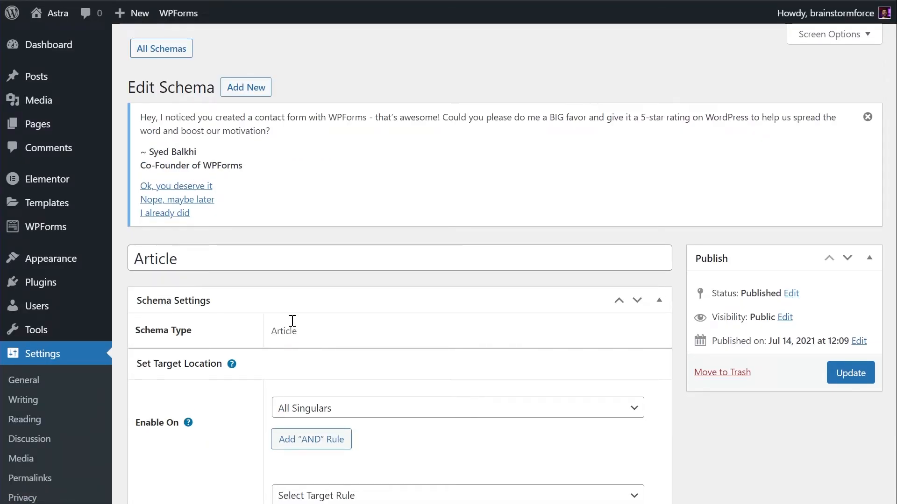
# Look over the Article schema's target location and all its schema fields, from Article Type to Publisher Logo
pyautogui.scroll(-5, 551, 256)
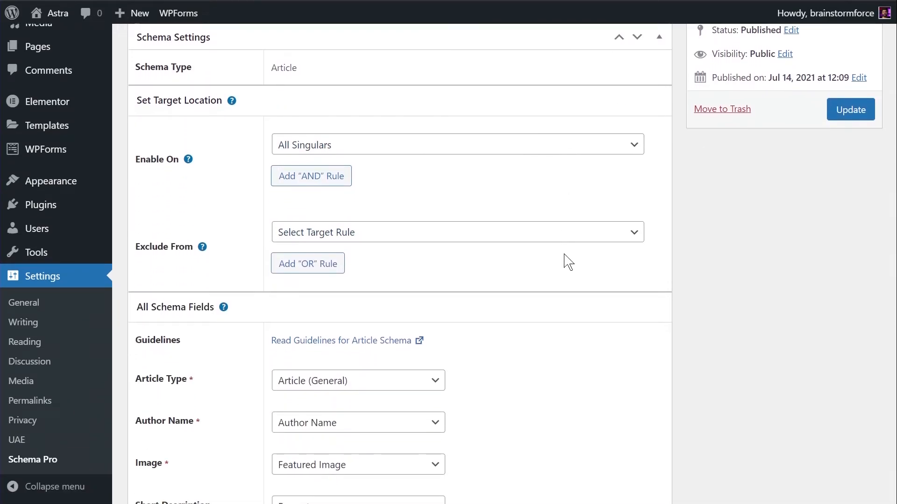
pyautogui.scroll(-3, 567, 261)
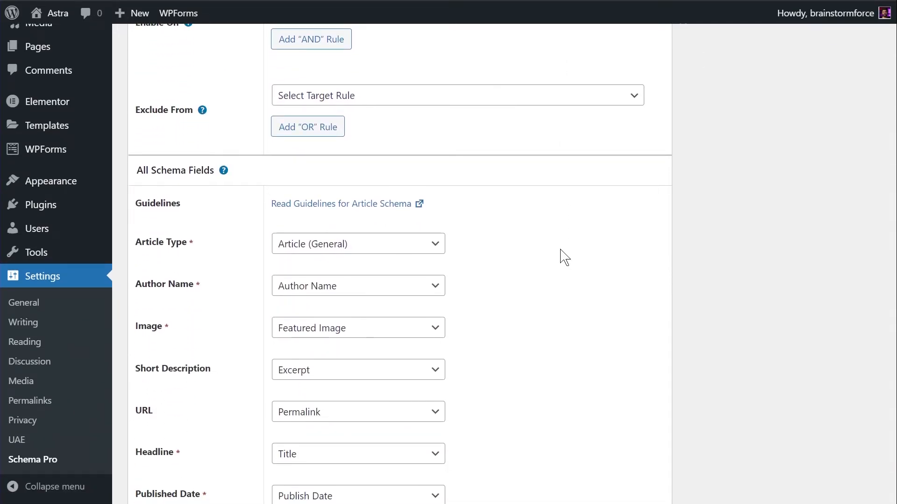
pyautogui.scroll(-3, 564, 257)
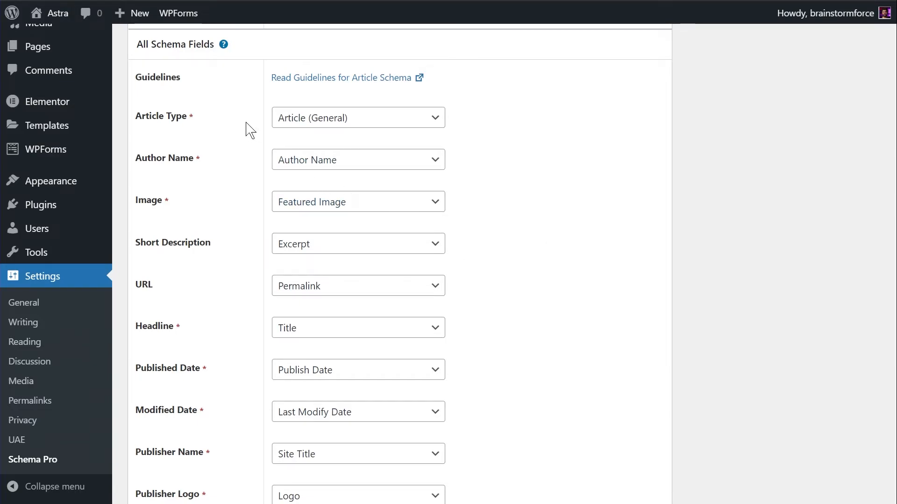
pyautogui.scroll(-2, 185, 423)
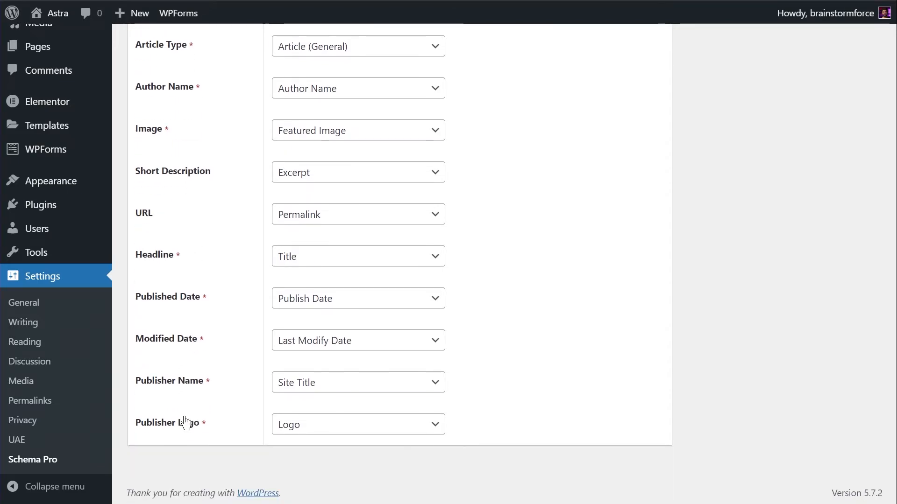
pyautogui.scroll(6, 184, 423)
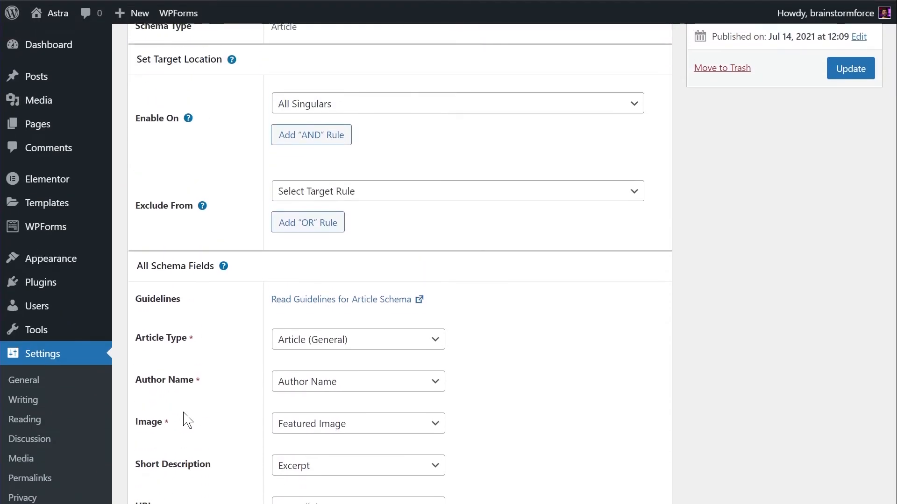
pyautogui.scroll(-3, 209, 334)
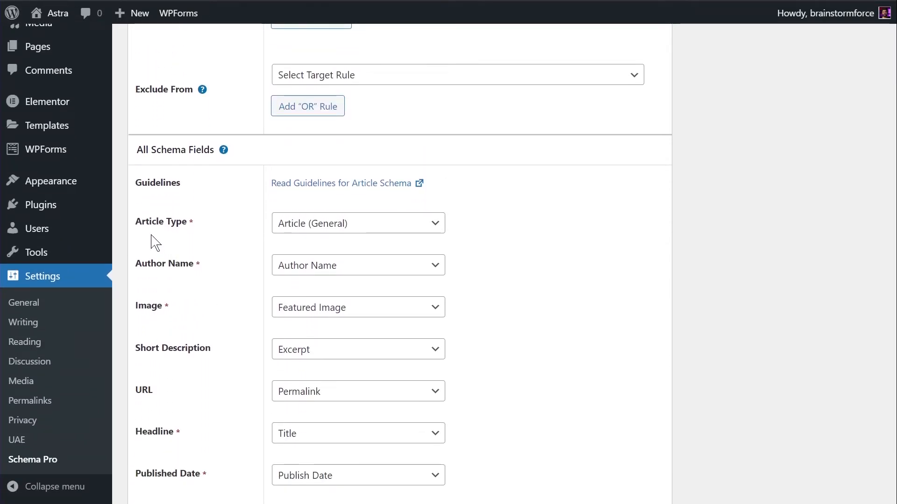
pyautogui.scroll(-3, 196, 276)
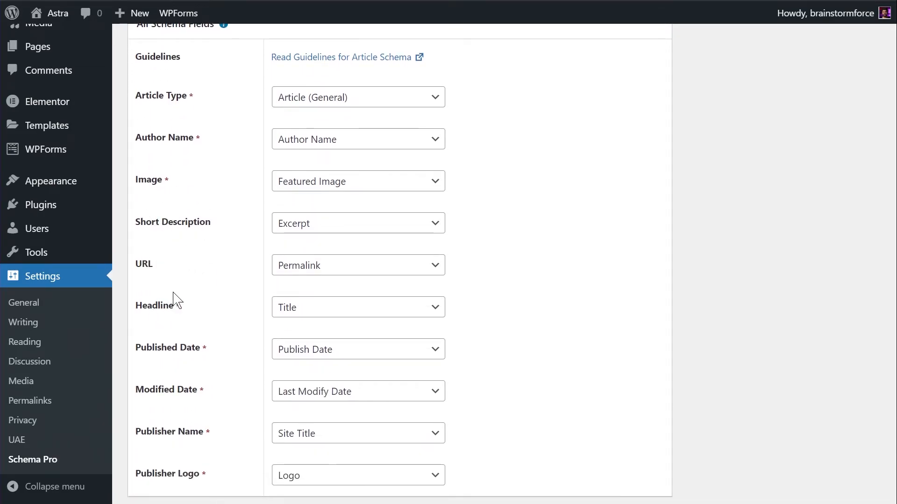
pyautogui.scroll(-2, 175, 327)
pyautogui.scroll(3, 198, 345)
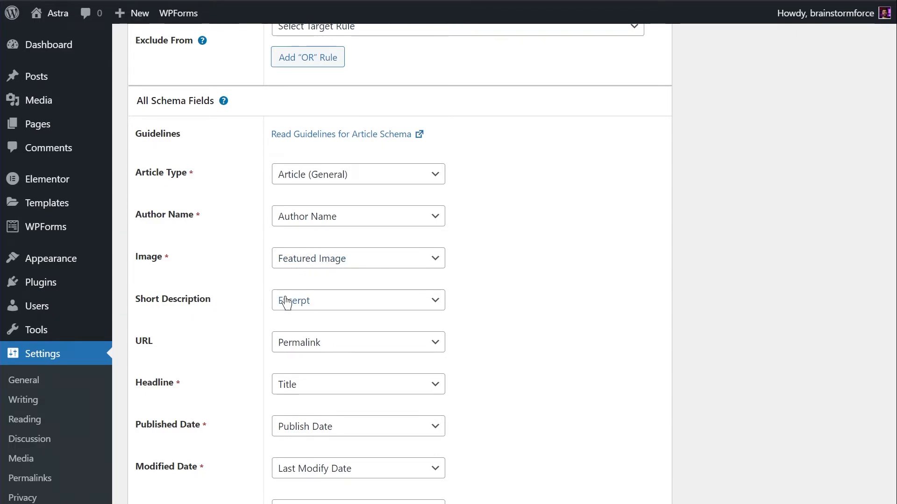
pyautogui.scroll(-3, 232, 280)
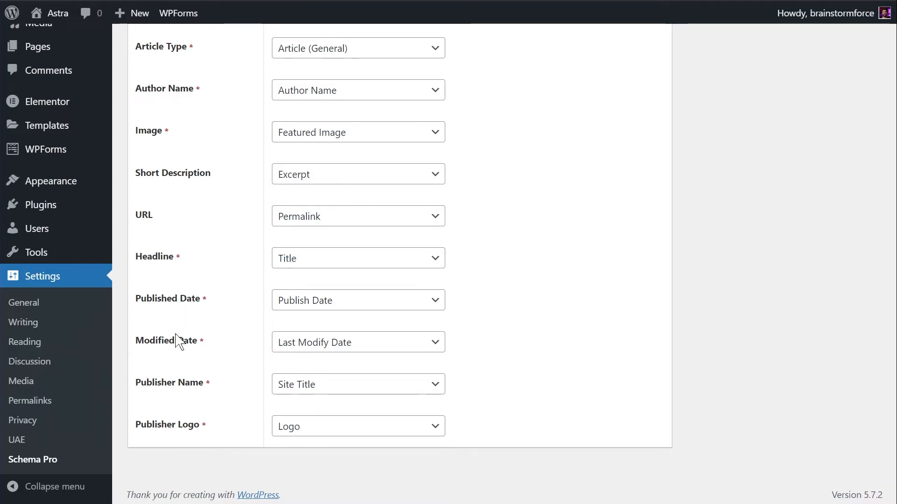
pyautogui.scroll(3, 196, 309)
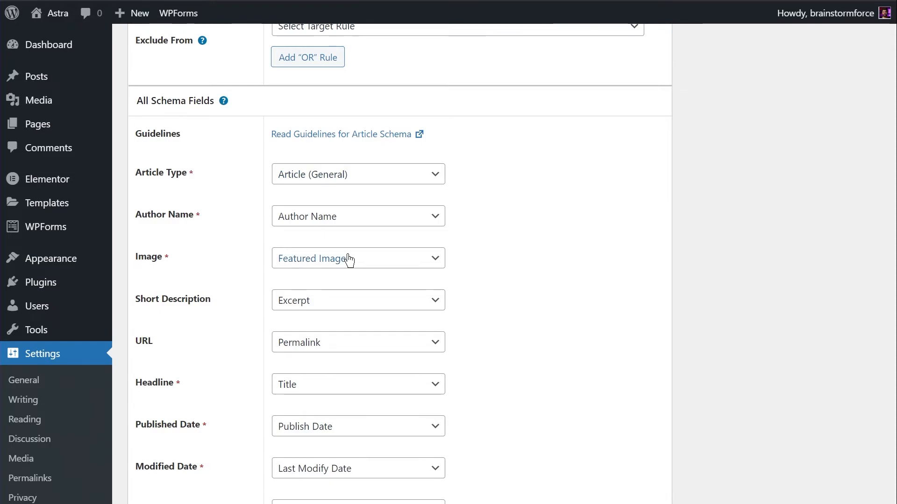
pyautogui.scroll(-3, 236, 236)
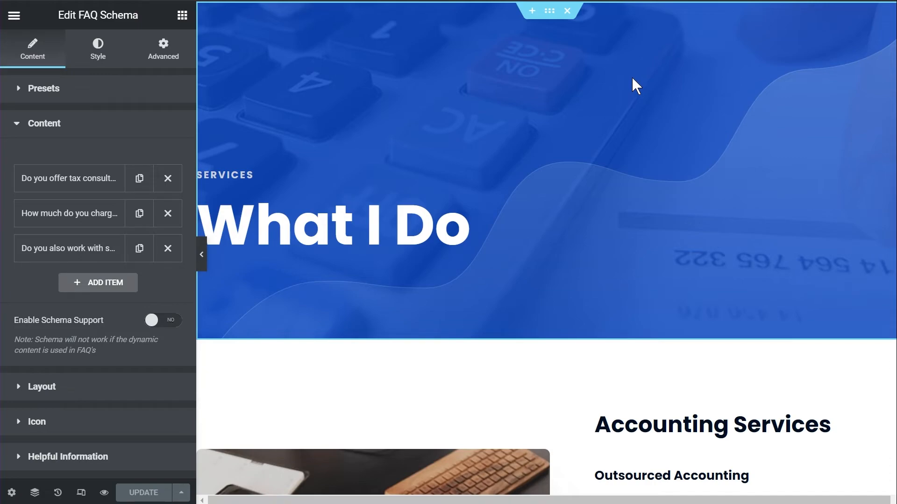
# Look over the FAQPage JSON-LD Schema Generator page with its FAQ entries, generated schema code and introduction
pyautogui.scroll(-3, 631, 76)
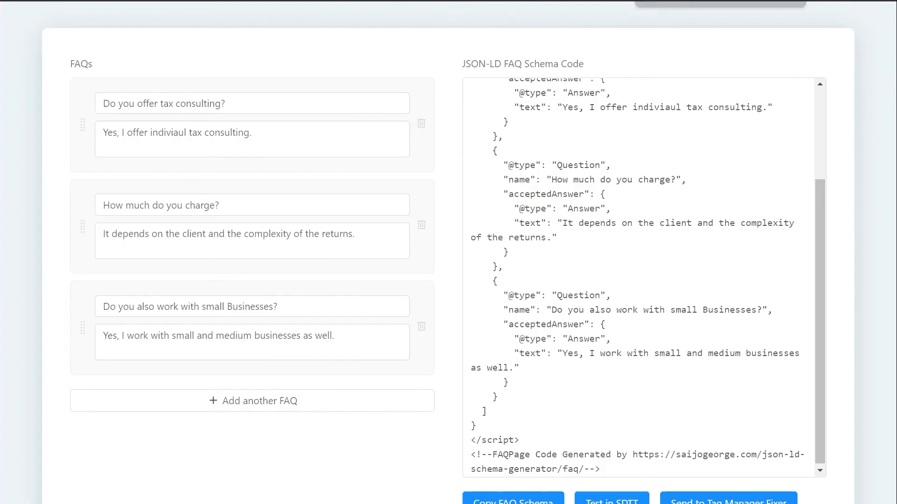
pyautogui.scroll(5, 376, 105)
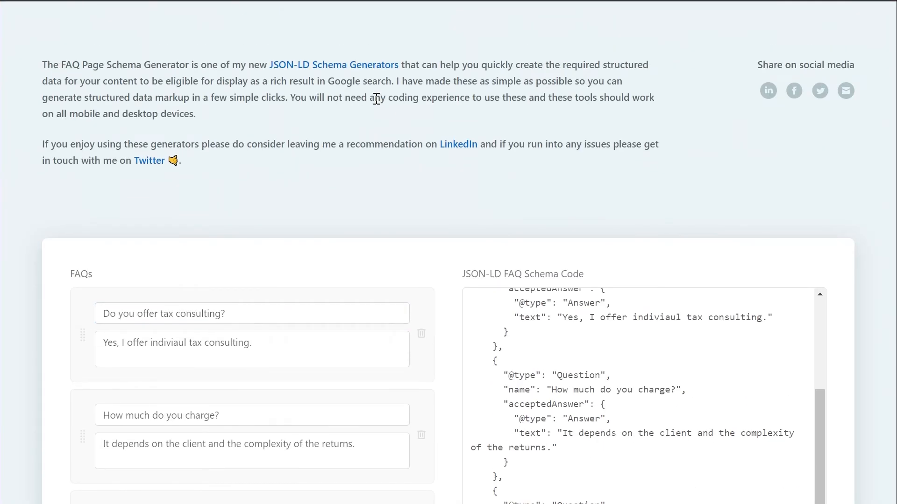
pyautogui.scroll(2, 377, 99)
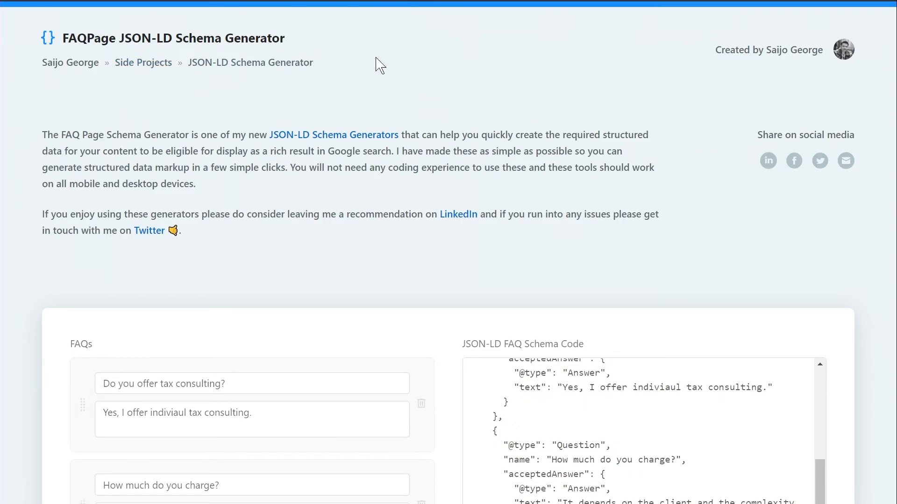
# Copy the generated FAQ schema code for the three tax and business questions from the FAQPage JSON-LD Schema Generator
pyautogui.scroll(-5, 406, 93)
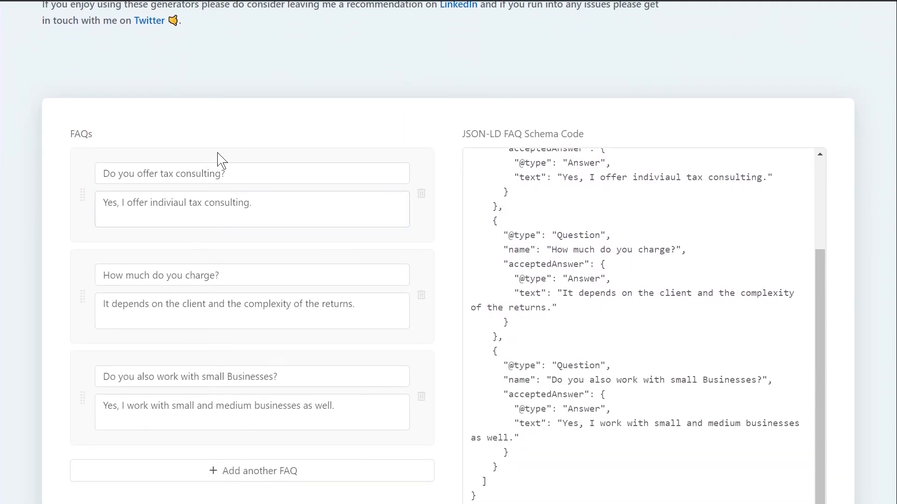
pyautogui.scroll(-3, 836, 214)
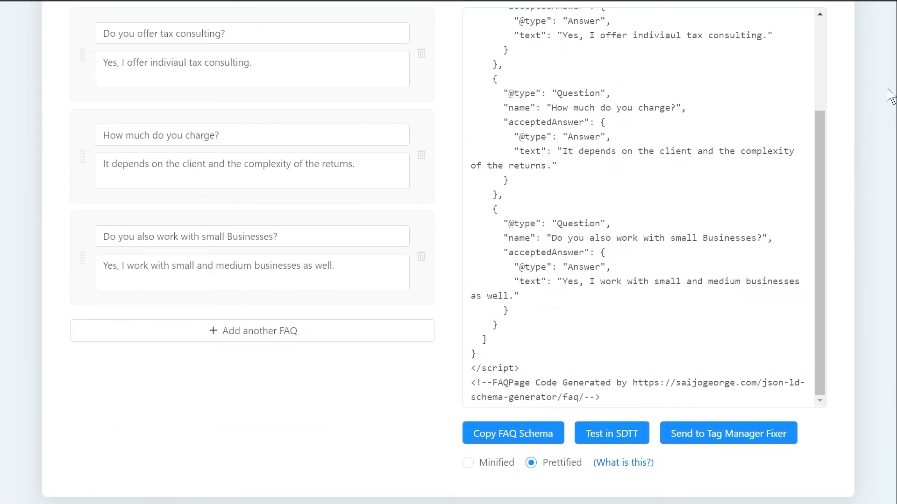
pyautogui.click(515, 438)
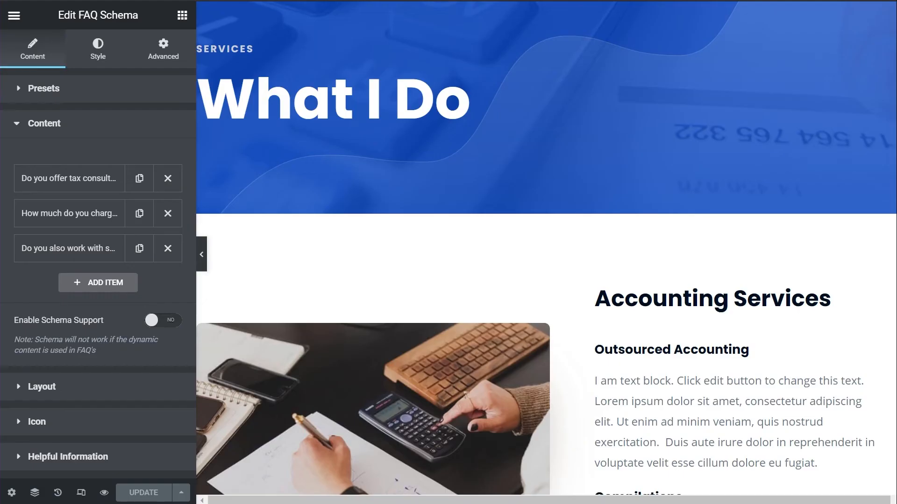
# Switch to the Services page in Elementor and add an HTML widget directly below the FAQ list
pyautogui.scroll(-20, 485, 70)
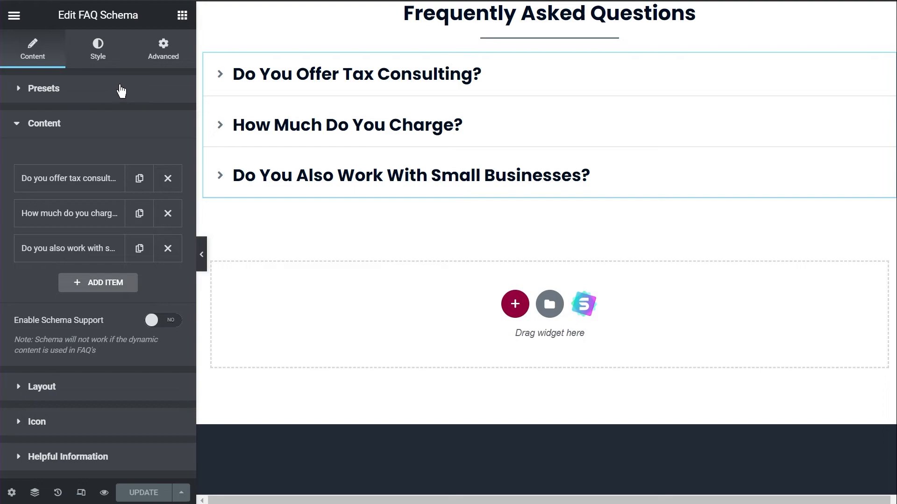
pyautogui.click(182, 15)
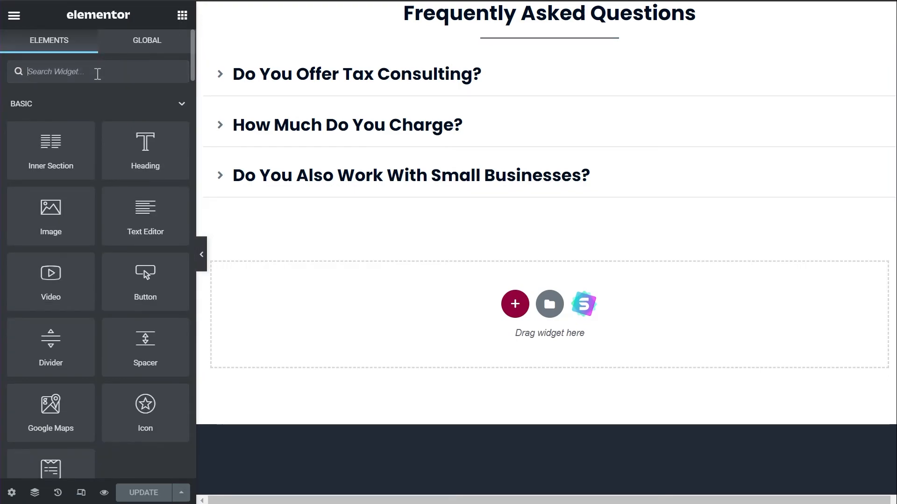
pyautogui.write('ht')
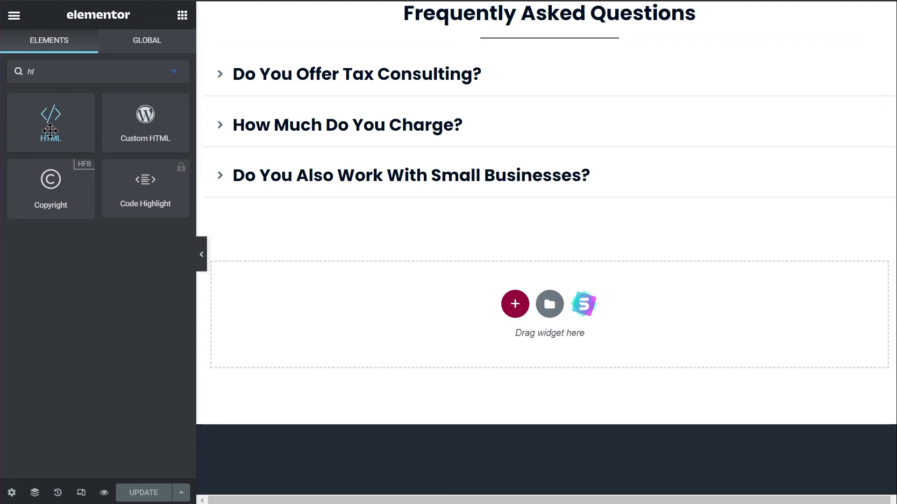
pyautogui.moveTo(52, 122); pyautogui.dragTo(498, 288)
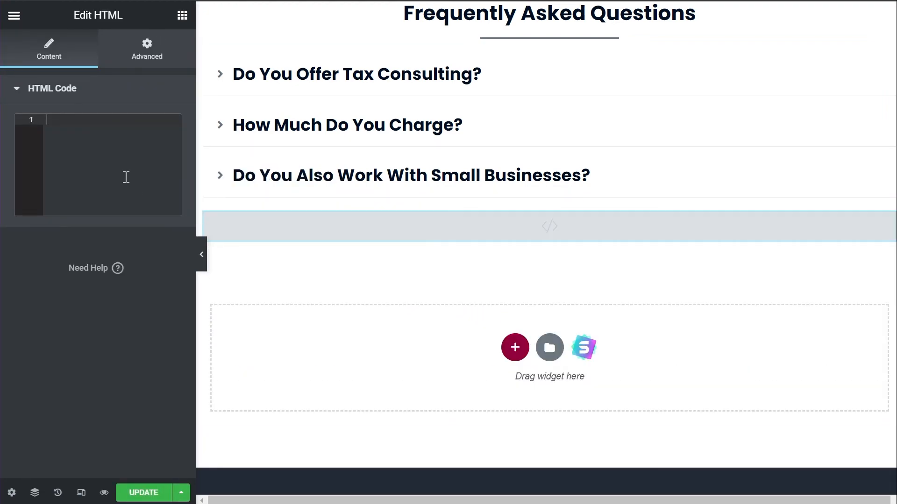
# Paste the copied FAQPage JSON-LD code into the HTML widget and update the page
pyautogui.click(106, 153)
pyautogui.hotkey('ctrl', 'v')
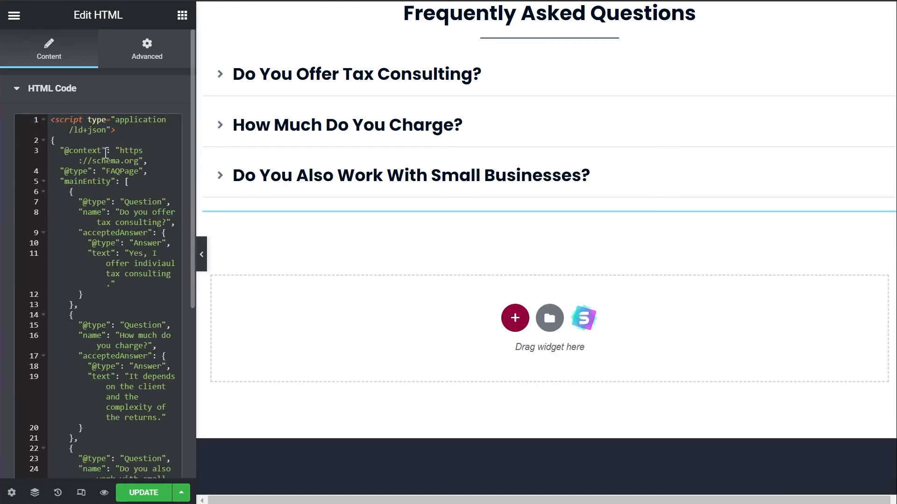
pyautogui.scroll(-5, 122, 219)
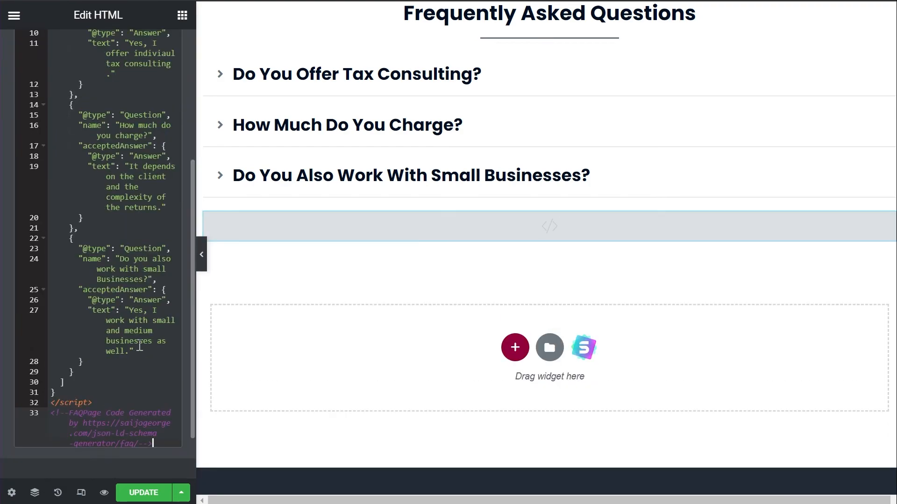
pyautogui.click(143, 492)
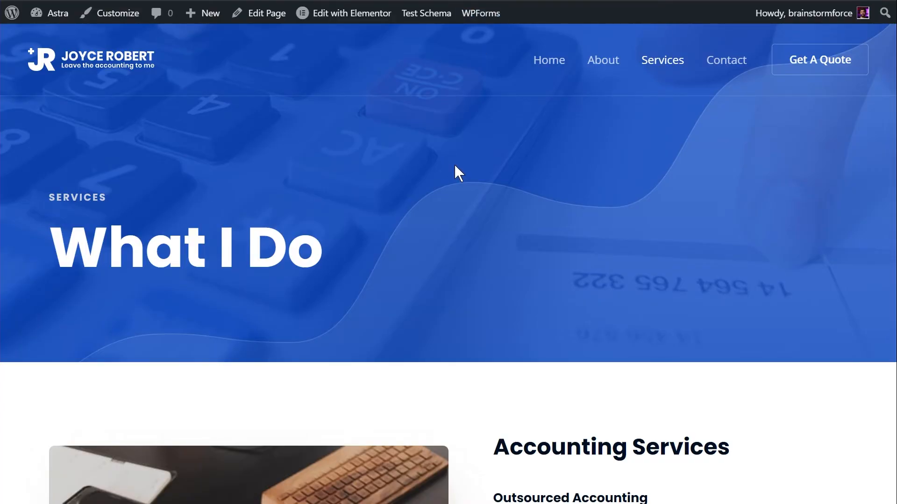
# Check the FAQ section on the published Services page, reload the page, and copy its entire source code
pyautogui.scroll(-10, 509, 187)
pyautogui.scroll(6, 510, 186)
pyautogui.scroll(-20, 490, 189)
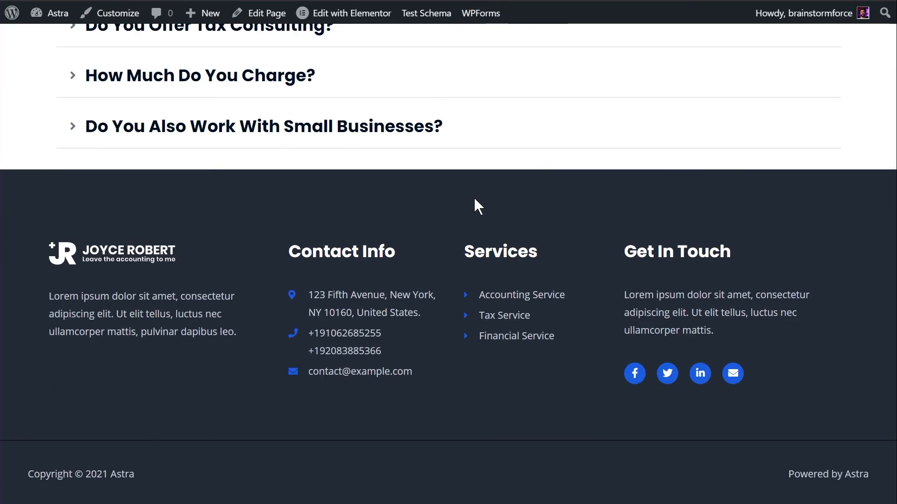
pyautogui.hotkey('ctrl', 'r')
pyautogui.scroll(12, 474, 198)
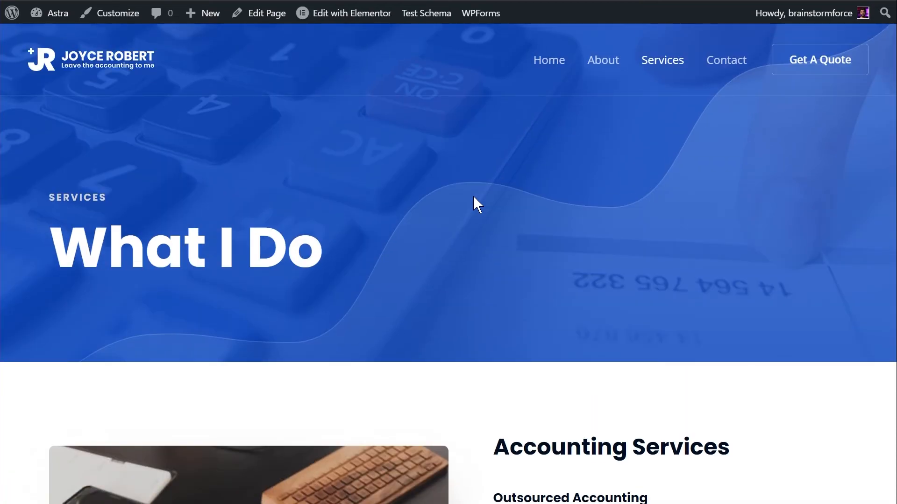
pyautogui.hotkey('ctrl', 'u')
pyautogui.hotkey('ctrl', 'a')
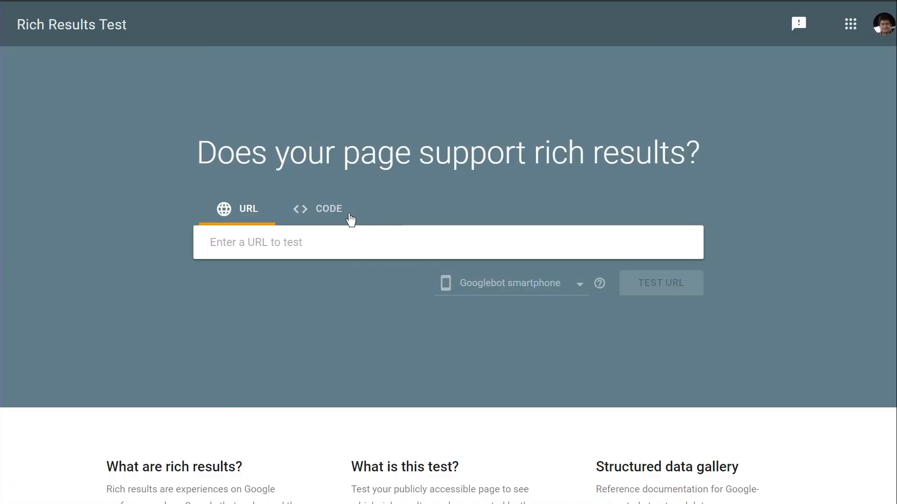
# Run a code test in the Rich Results Test with the copied Services page source
pyautogui.click(336, 213)
pyautogui.click(400, 283)
pyautogui.hotkey('ctrl', 'v')
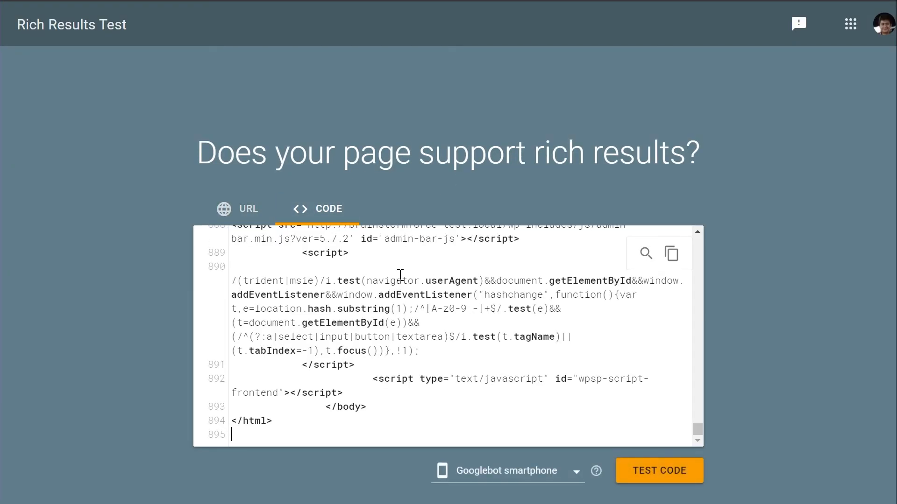
pyautogui.click(639, 477)
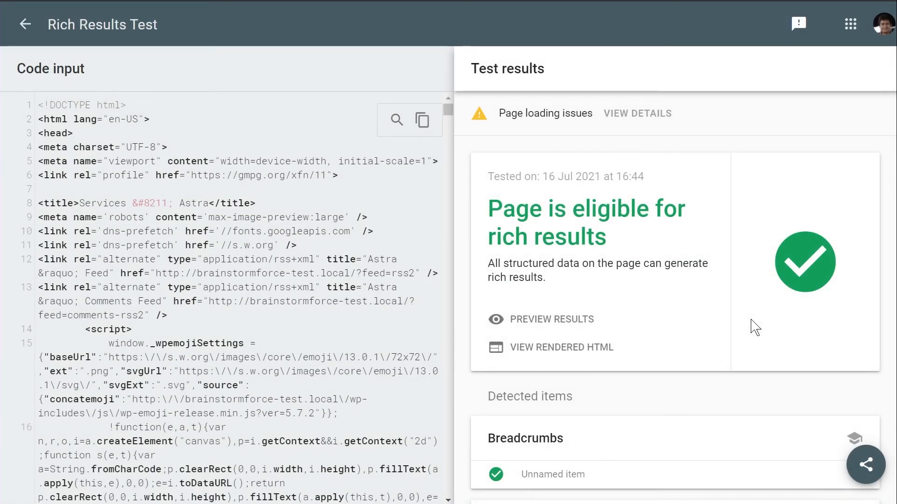
# Examine the detected FAQ item in the test results, including its questions and accepted answers
pyautogui.scroll(-5, 663, 285)
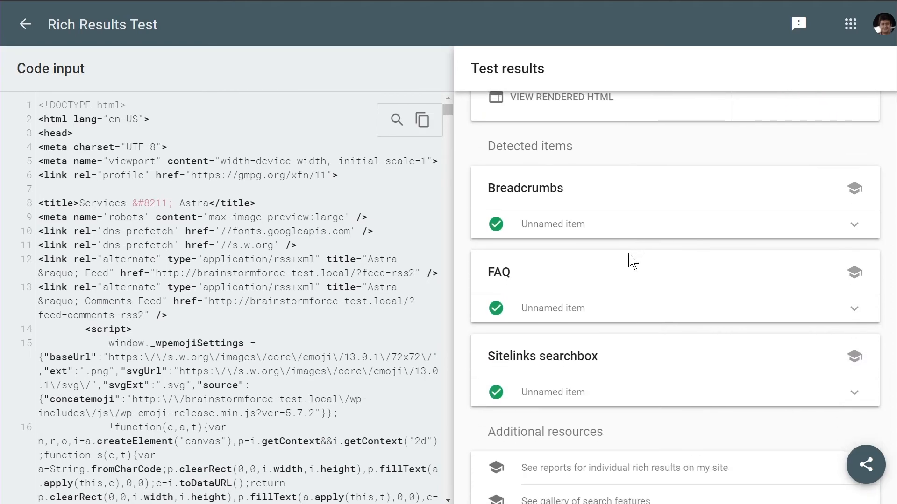
pyautogui.click(606, 303)
pyautogui.scroll(-5, 621, 285)
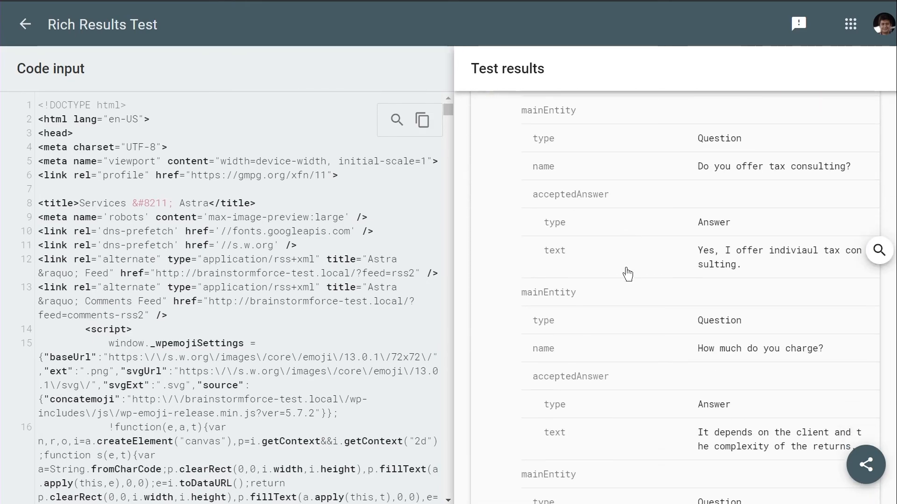
pyautogui.scroll(3, 637, 260)
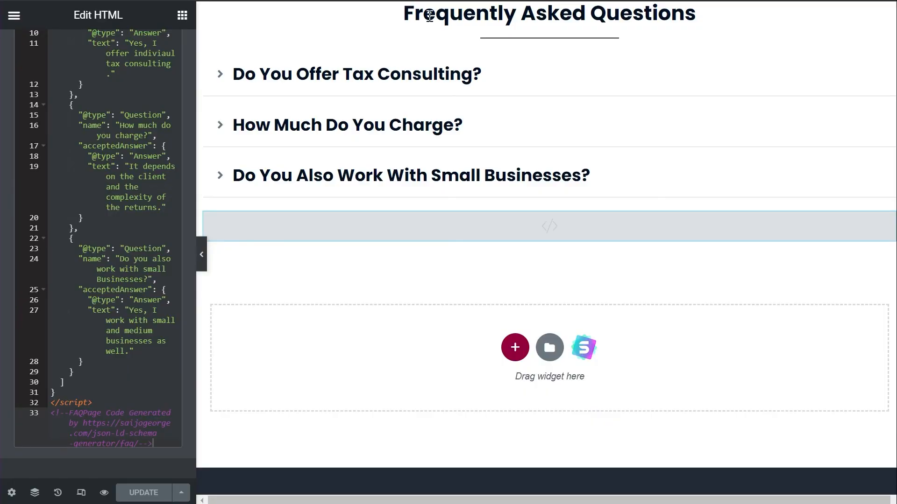
# Return to the Elementor editor and look over the Services page sections, the FAQ list and the HTML widget's schema code
pyautogui.scroll(6, 432, 123)
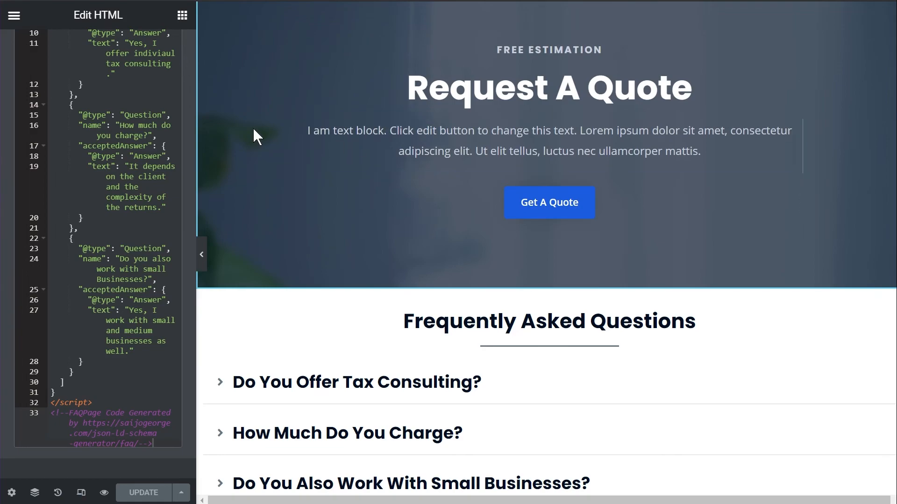
pyautogui.scroll(12, 252, 129)
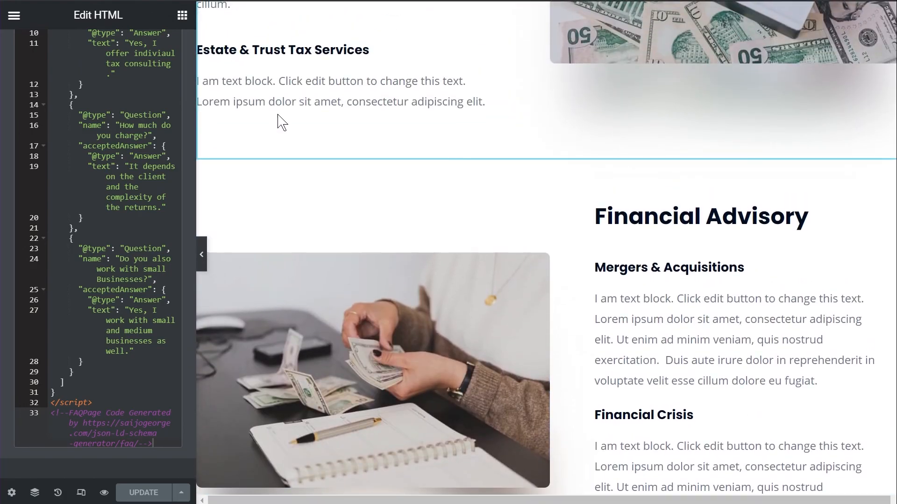
pyautogui.scroll(-8, 281, 121)
pyautogui.scroll(-7, 308, 203)
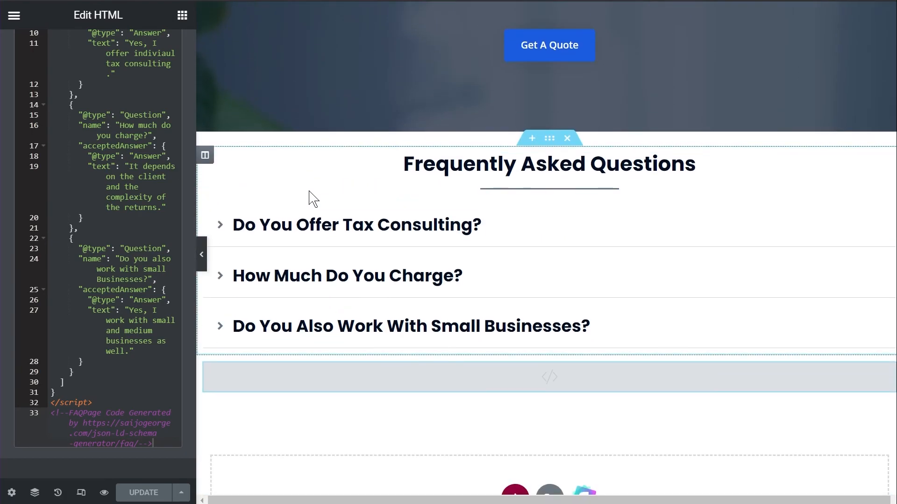
pyautogui.scroll(-3, 413, 152)
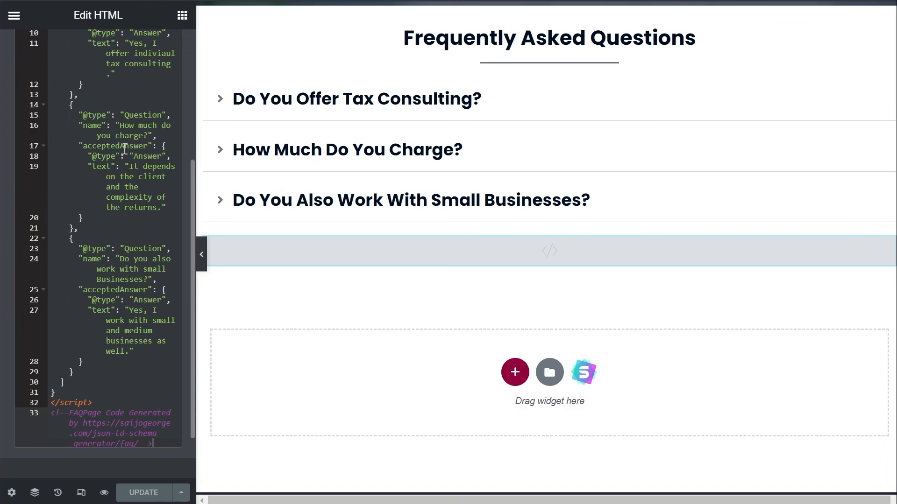
pyautogui.scroll(5, 113, 153)
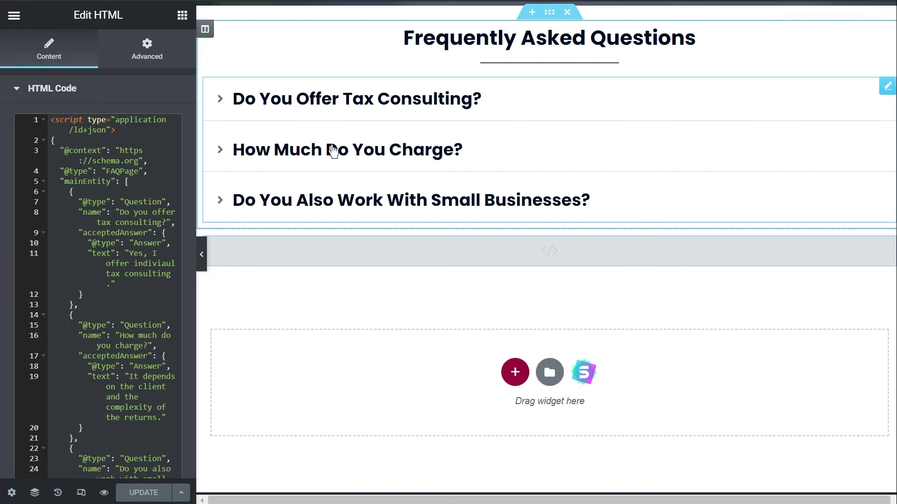
# Browse the Elementor widget library through to the Ultimate Addons category and look over its available widgets
pyautogui.click(182, 17)
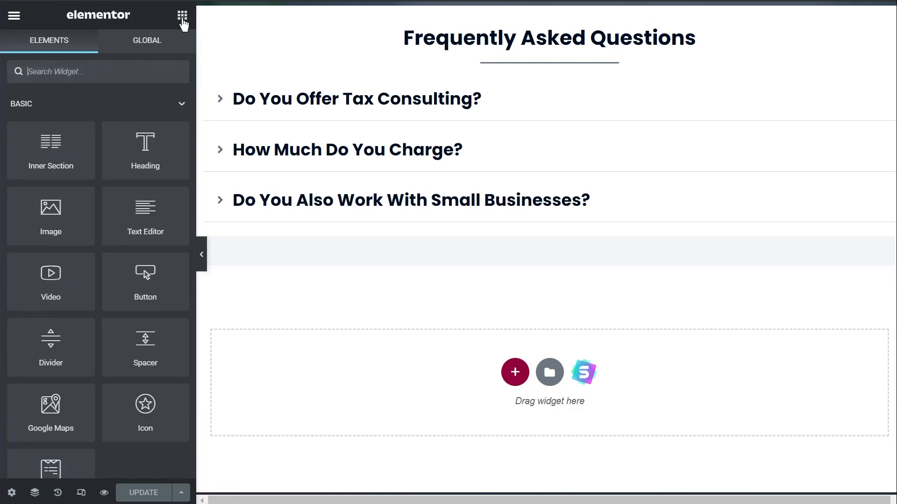
pyautogui.scroll(-10, 106, 116)
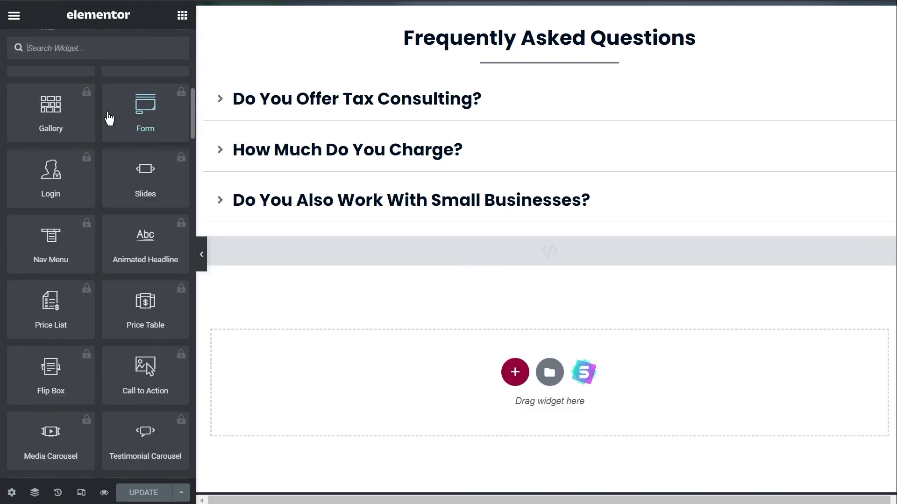
pyautogui.scroll(-15, 108, 118)
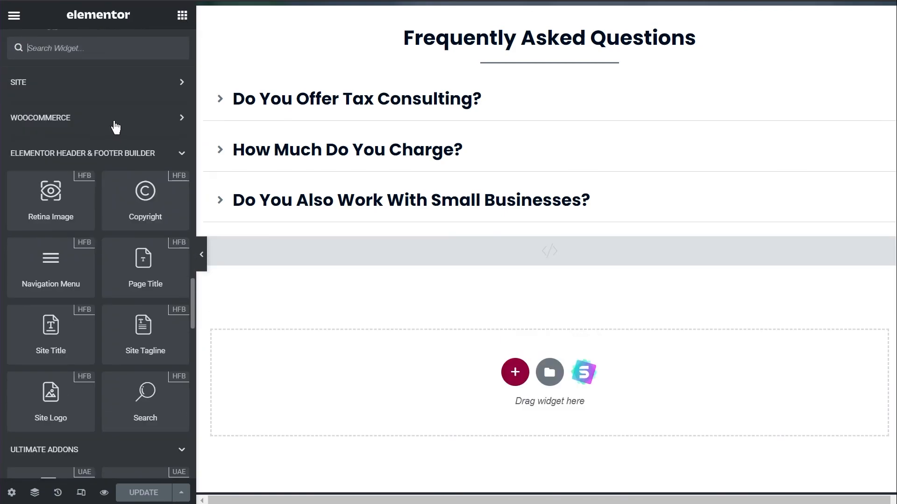
pyautogui.scroll(-7, 113, 123)
pyautogui.scroll(2, 114, 122)
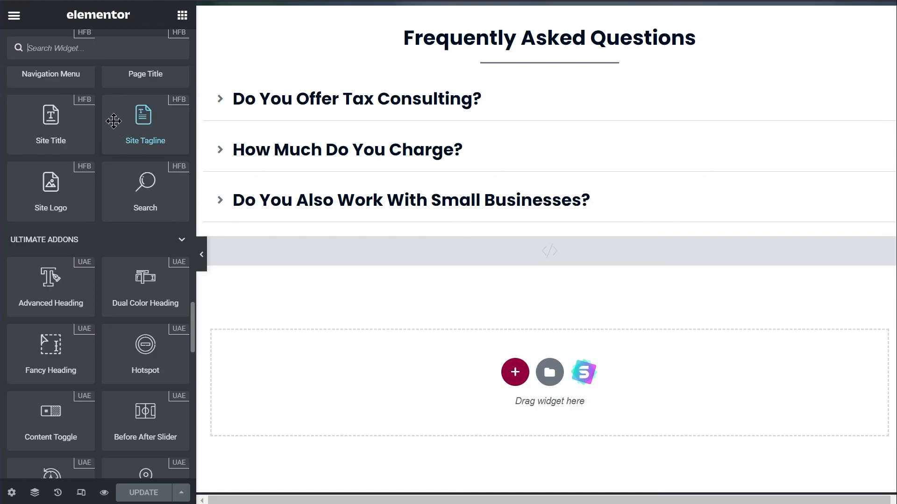
pyautogui.scroll(5, 119, 131)
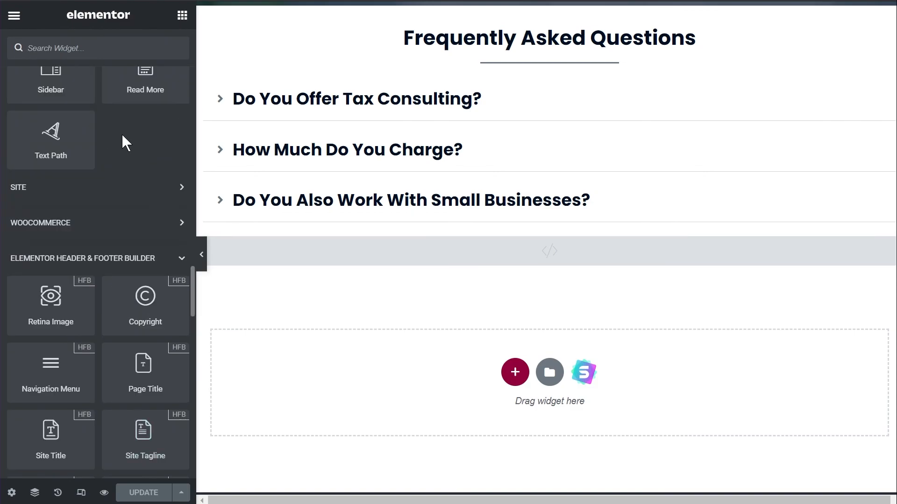
pyautogui.scroll(-7, 122, 133)
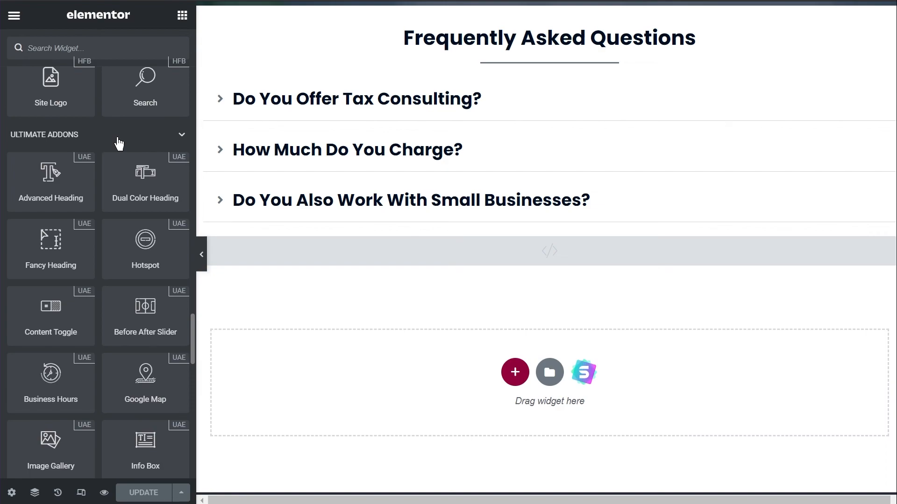
pyautogui.scroll(-2, 119, 144)
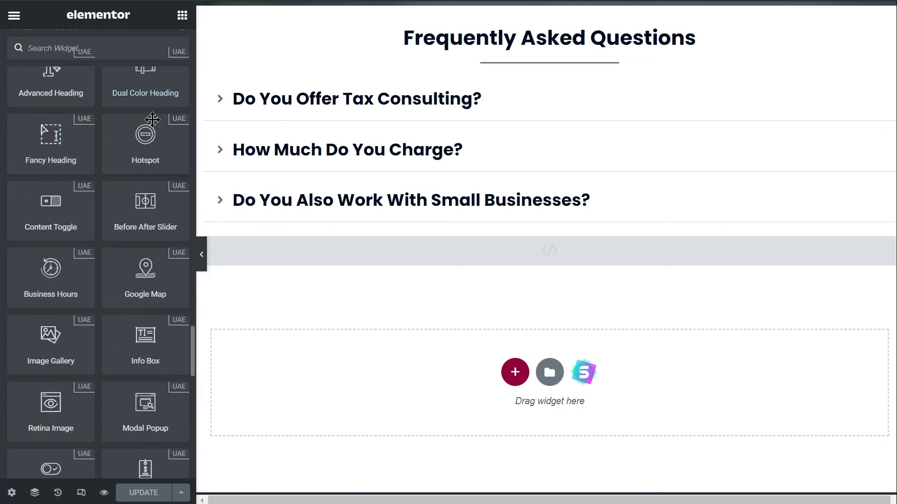
pyautogui.scroll(-2, 146, 150)
pyautogui.scroll(-2, 146, 149)
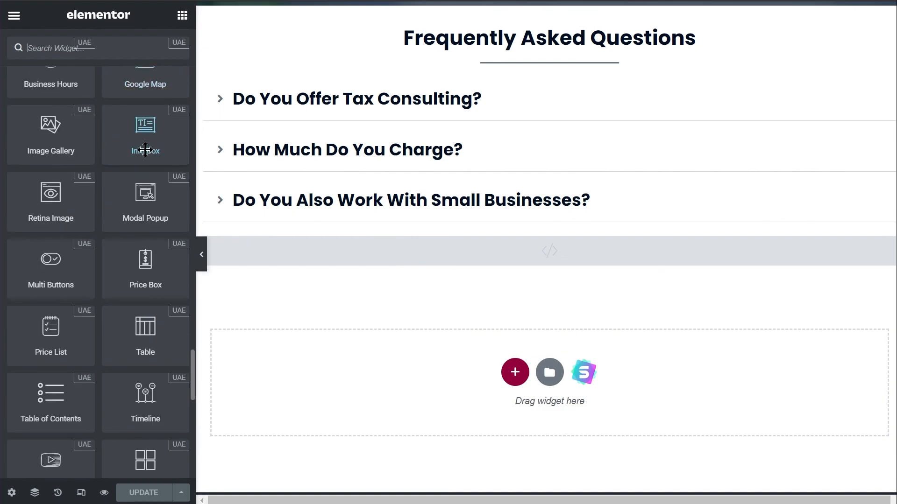